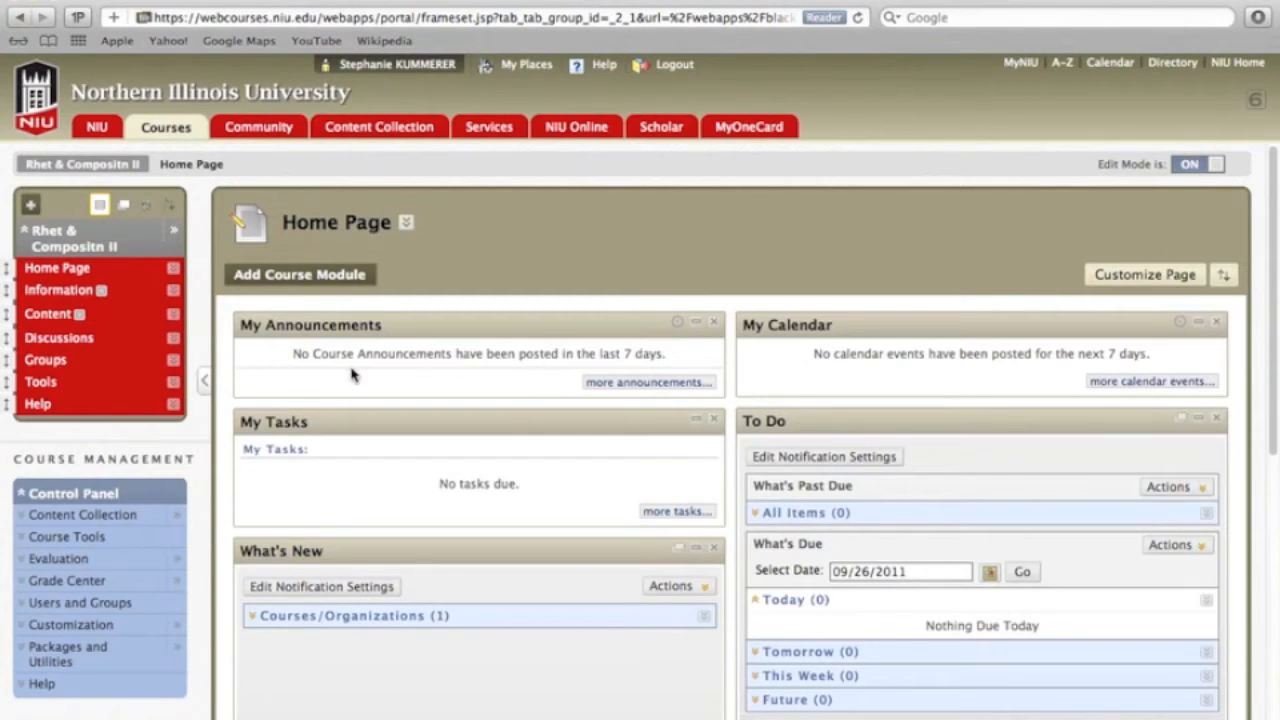
# - Rename the Content link in the course menu to "Assignments"
pyautogui.click(173, 314)
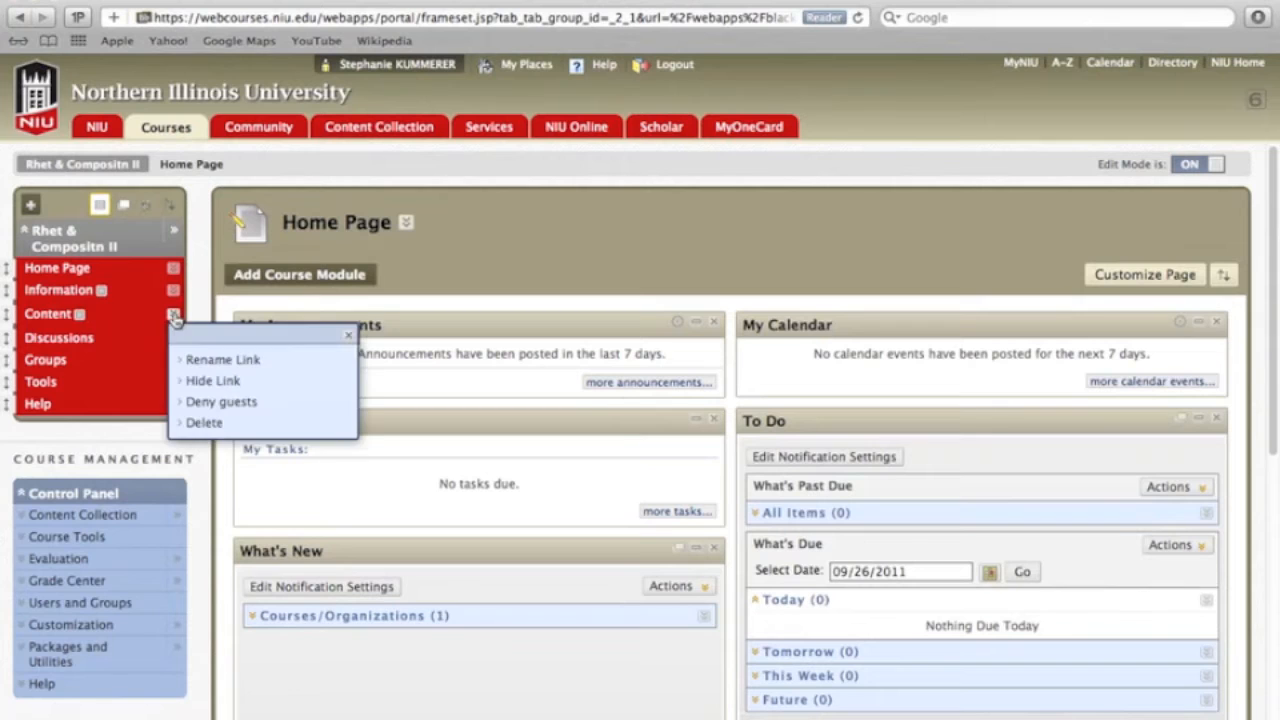
pyautogui.click(196, 361)
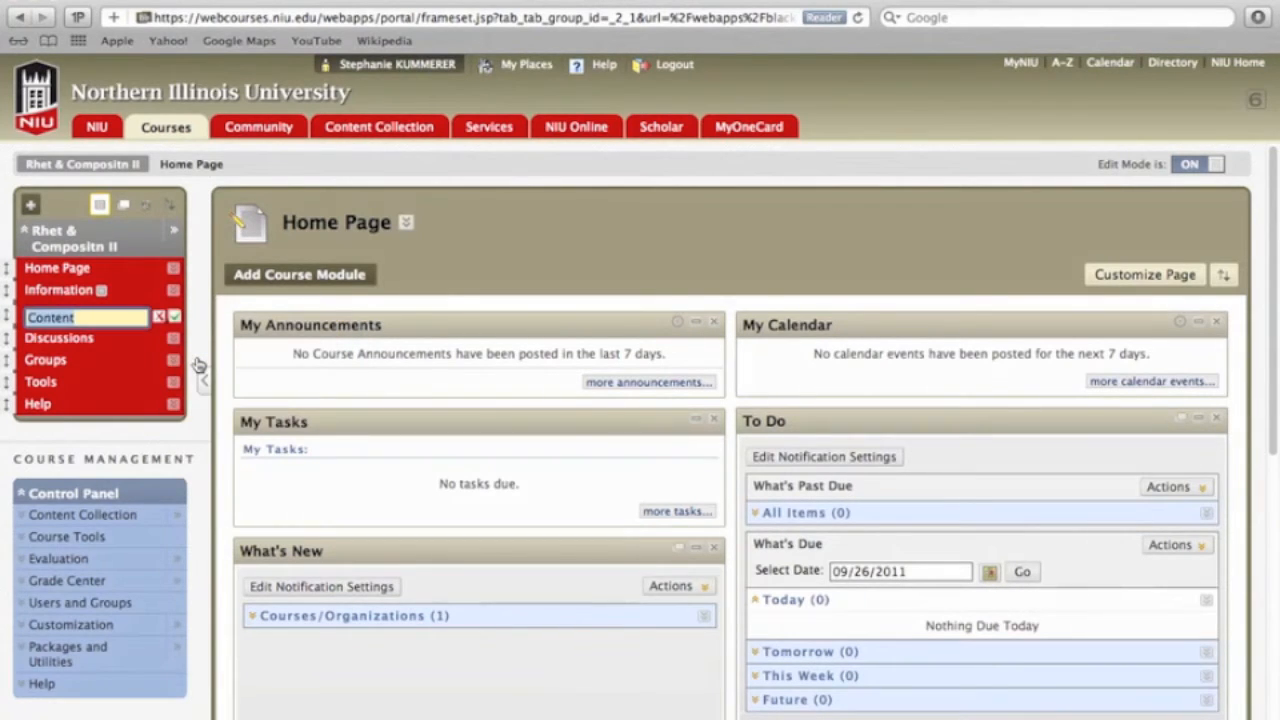
pyautogui.write('As')
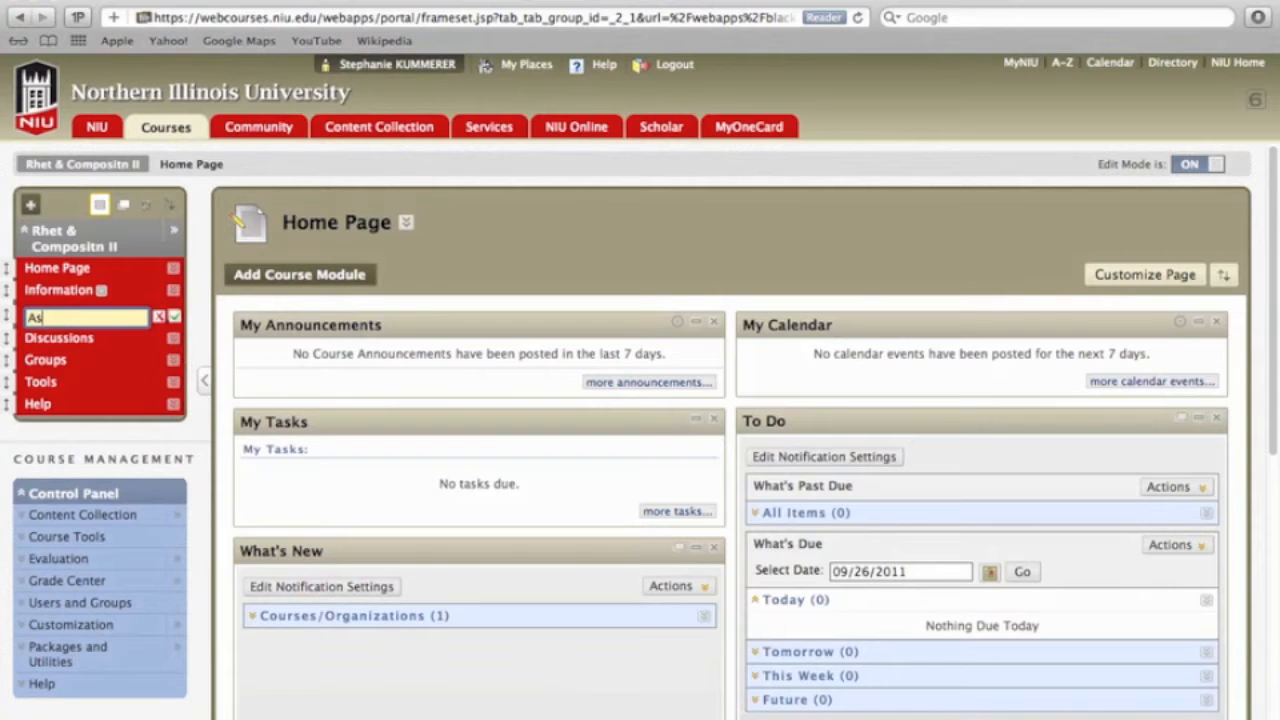
pyautogui.write('signments')
pyautogui.click(175, 317)
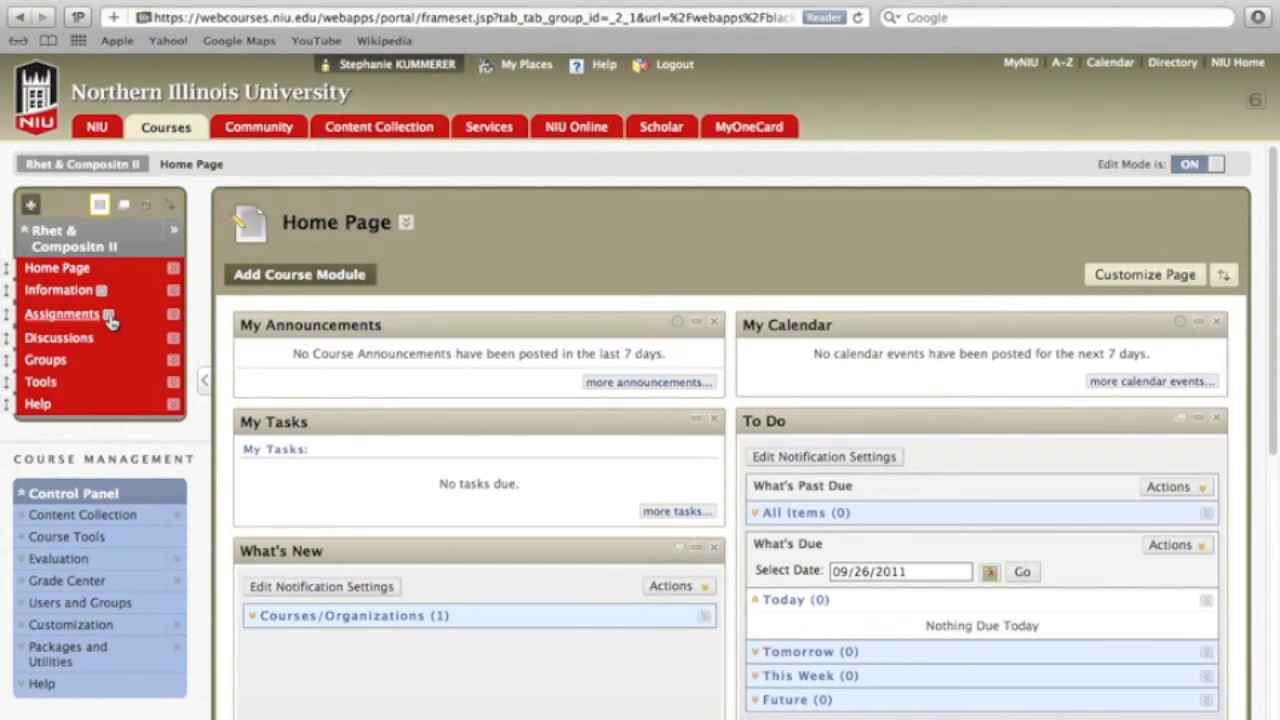
# - Open the Assignments content area and start creating a new assessment of type Assignment
pyautogui.moveTo(110, 317)
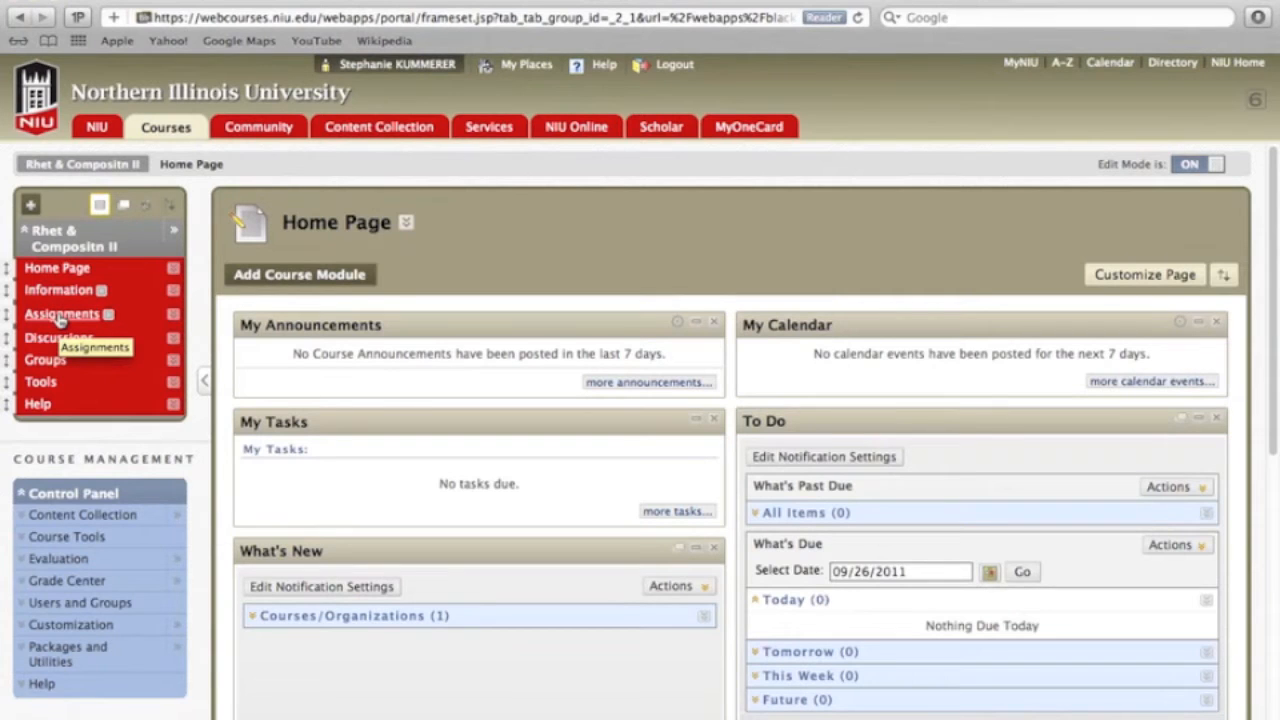
pyautogui.click(60, 316)
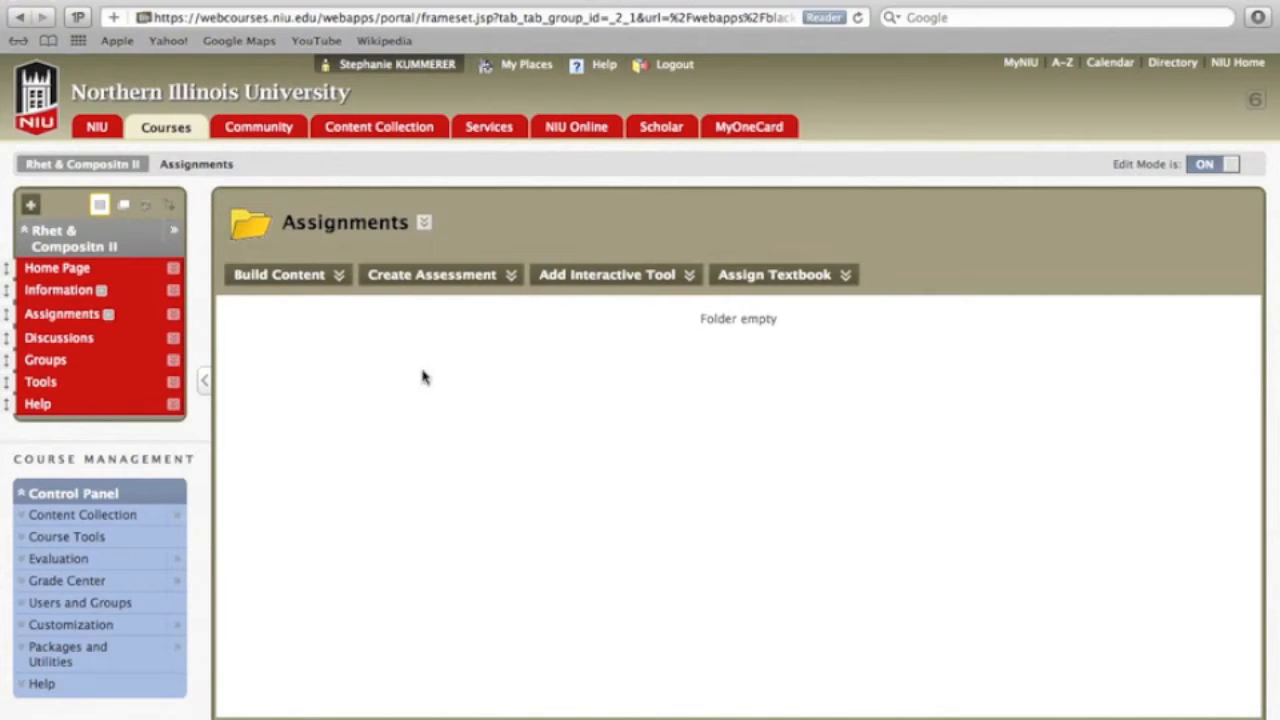
pyautogui.click(510, 284)
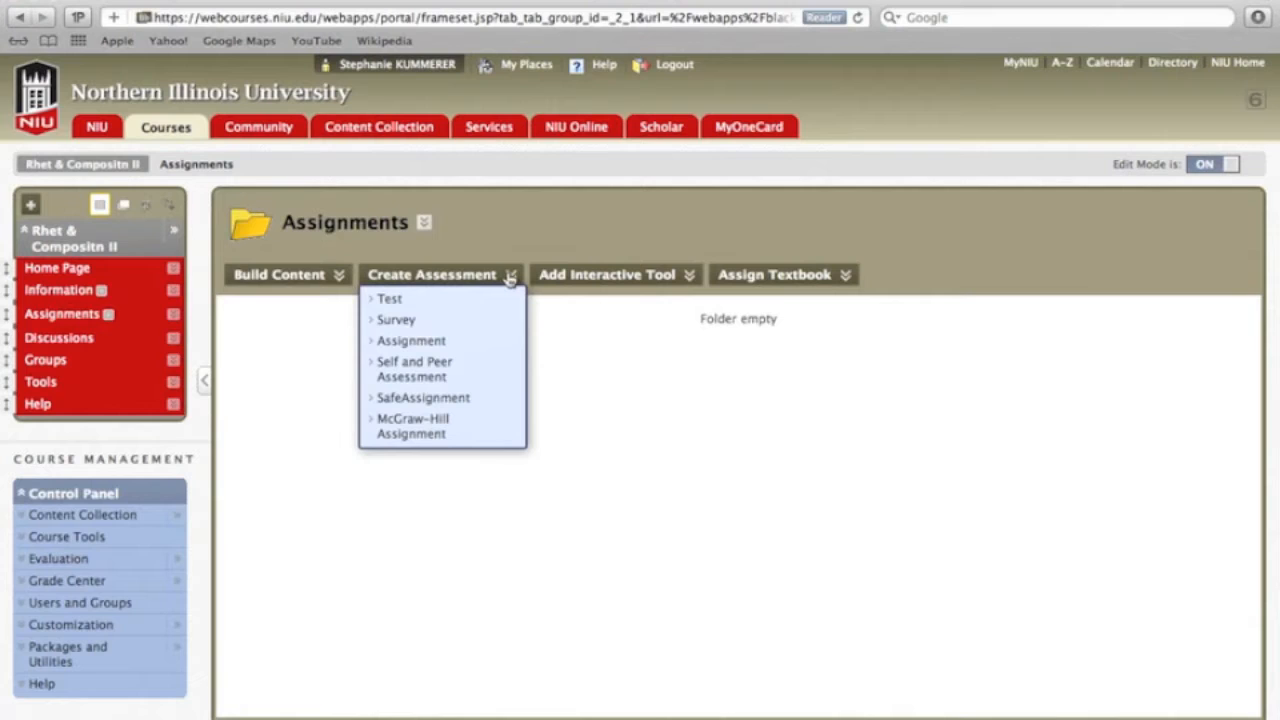
pyautogui.click(428, 342)
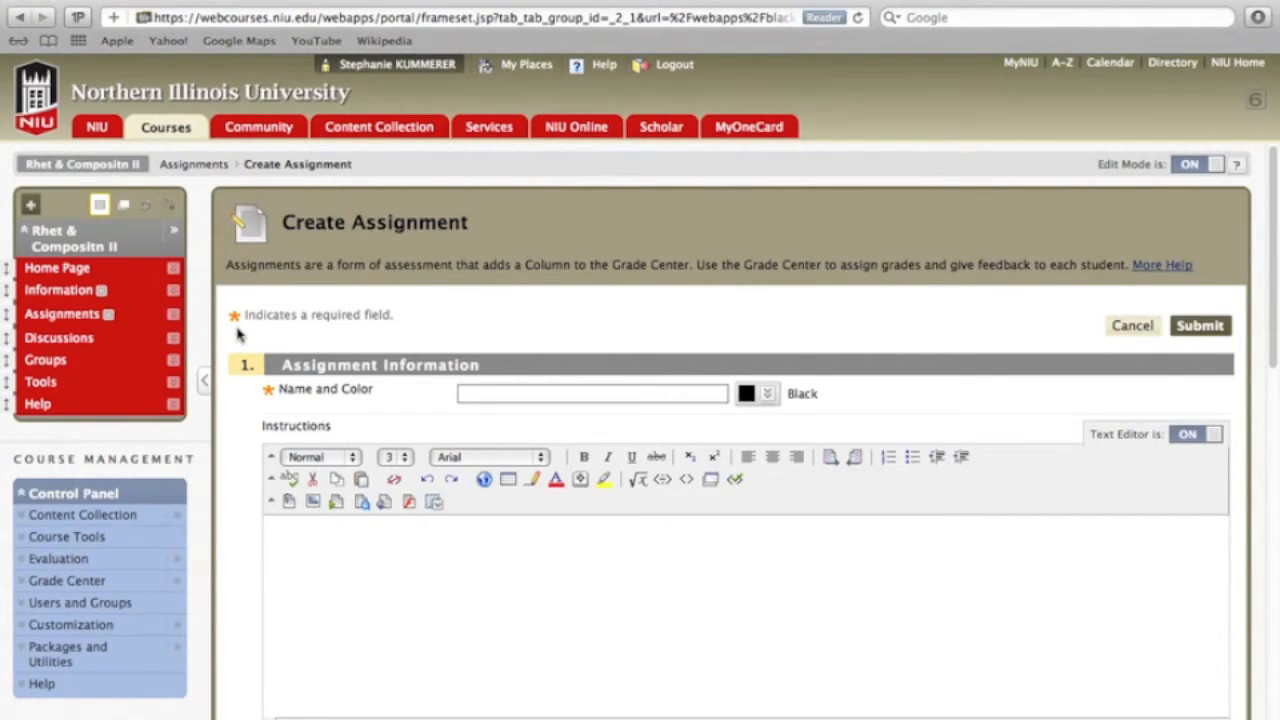
# - Name the assignment "Summary 2" and set its name color to Dark Weak Green (#336633)
pyautogui.click(468, 396)
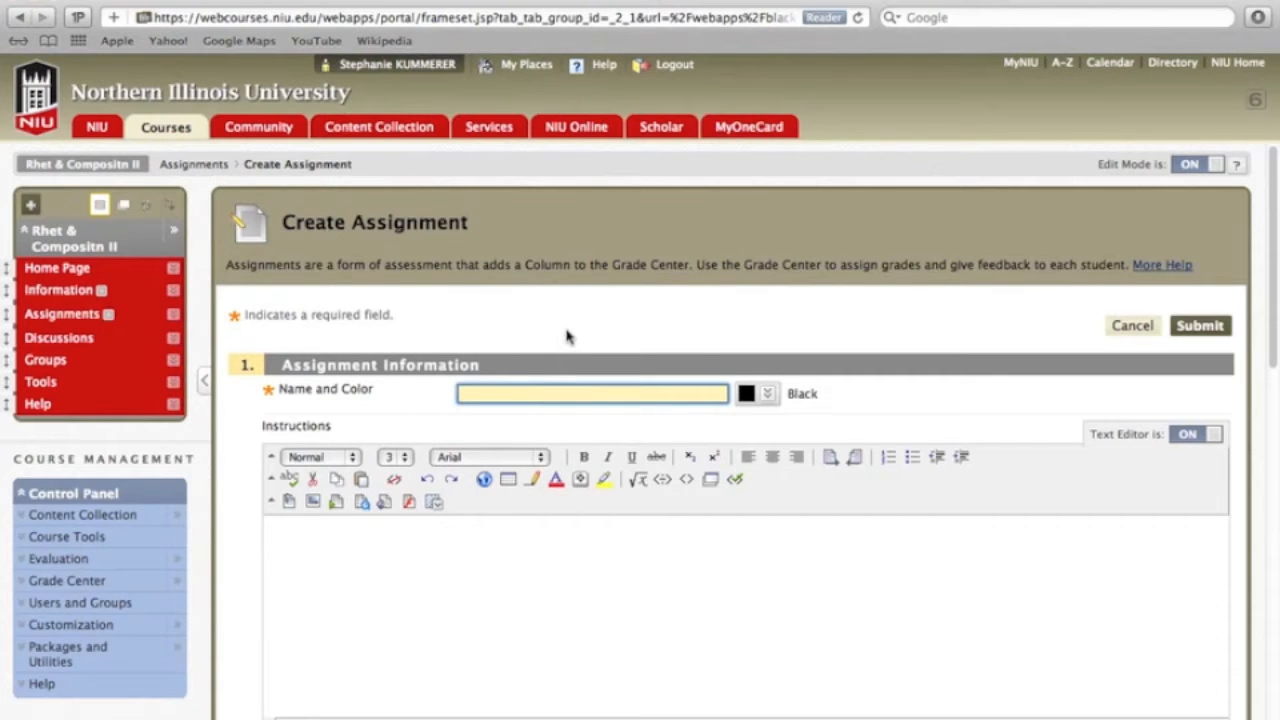
pyautogui.write('Summary 2')
pyautogui.click(767, 396)
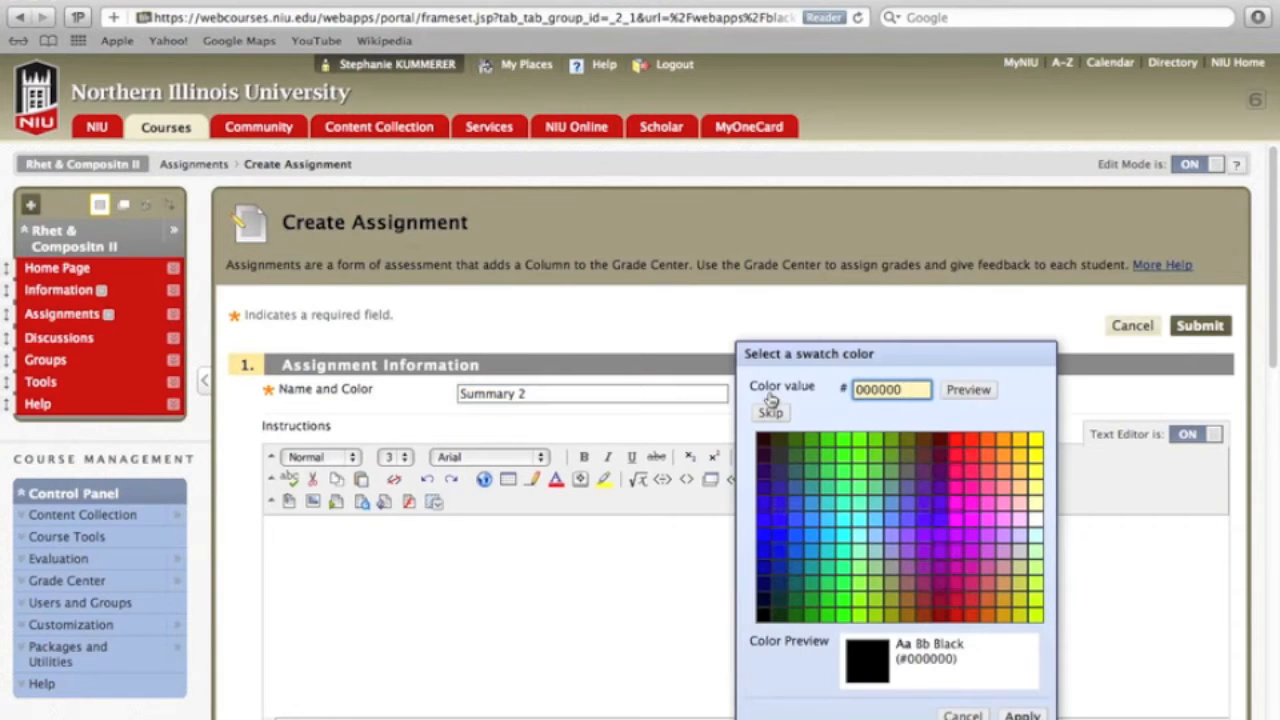
pyautogui.click(795, 457)
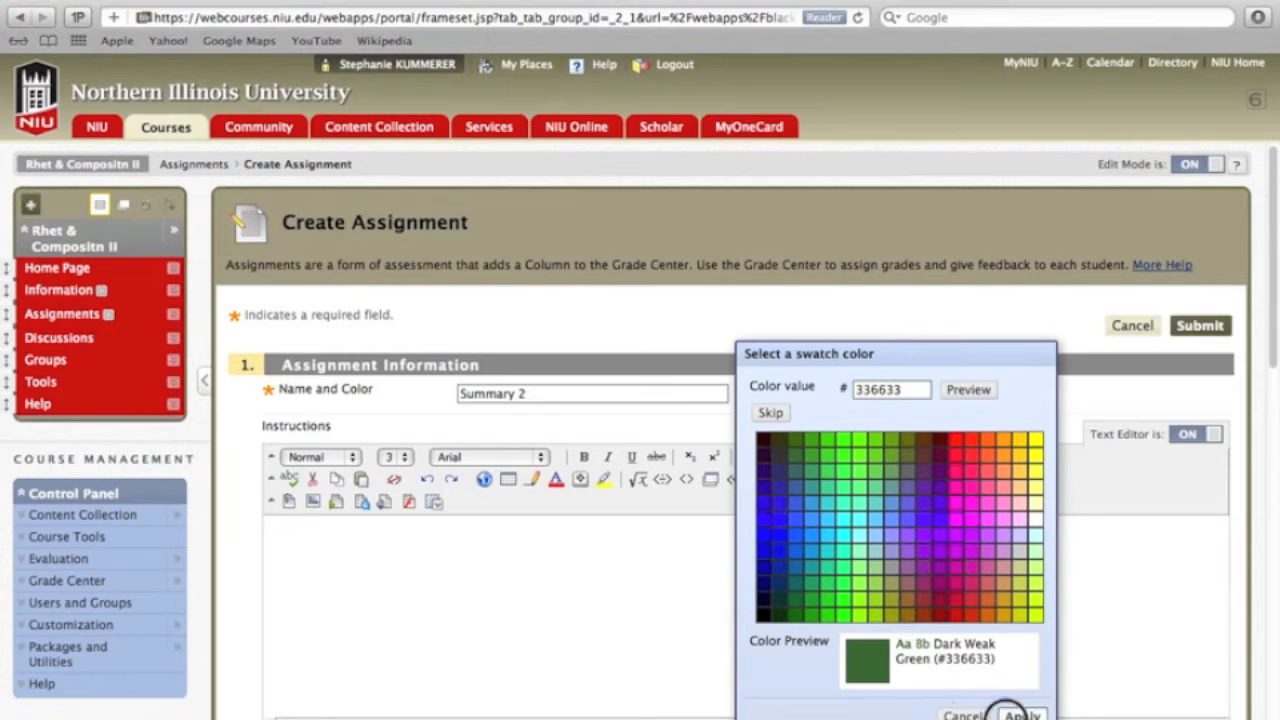
pyautogui.click(1021, 714)
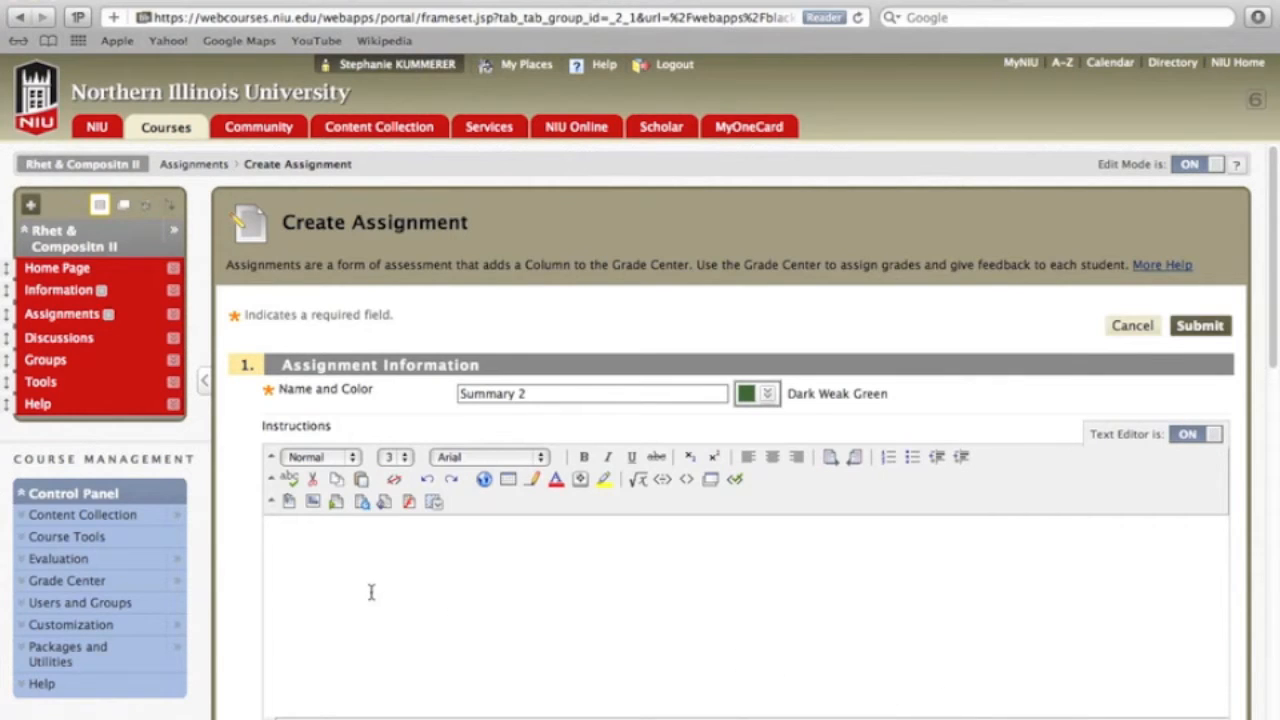
# - Enter the assignment instructions "Please post the final version of Summary 2 here."
pyautogui.click(296, 540)
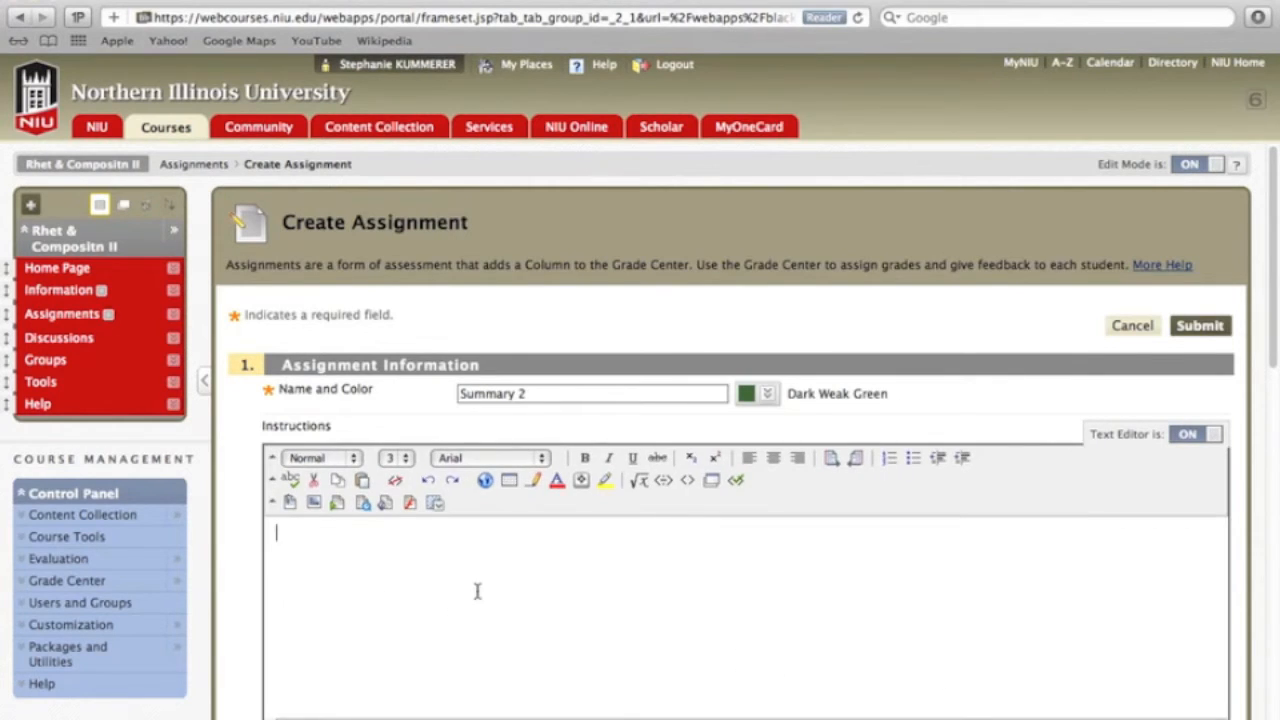
pyautogui.write('Please post the final ve')
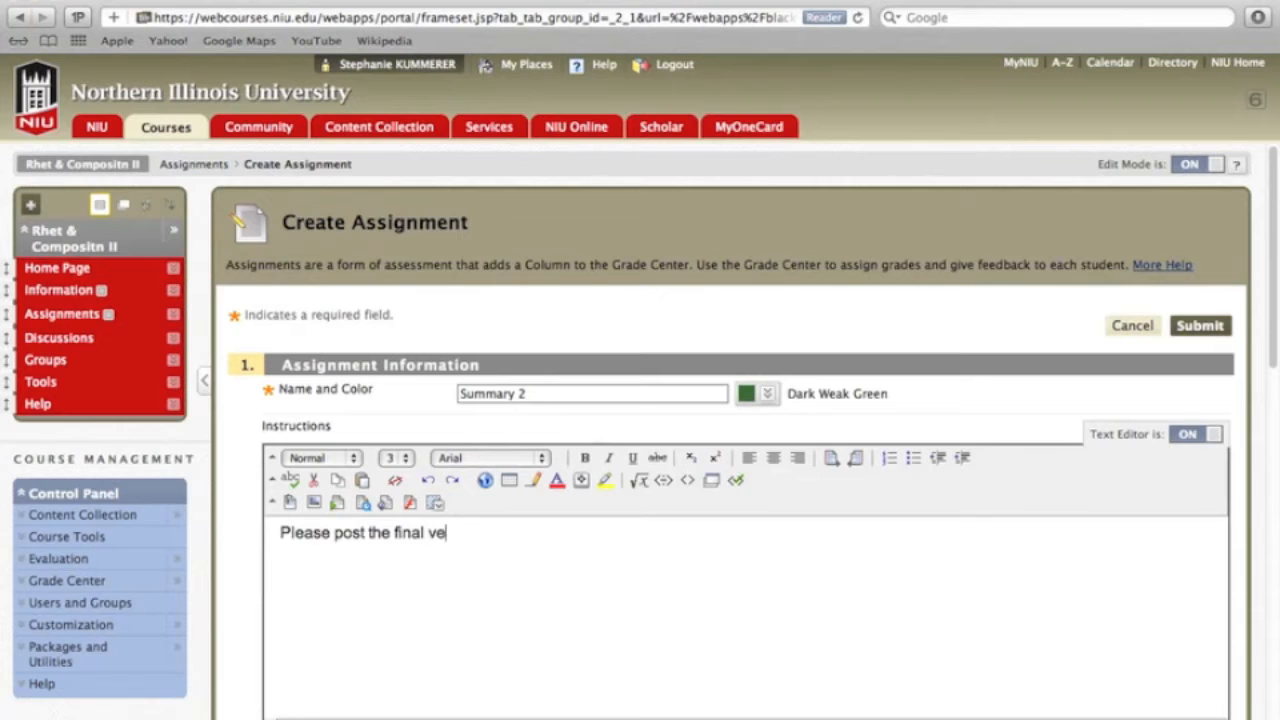
pyautogui.write('rsion of Summ')
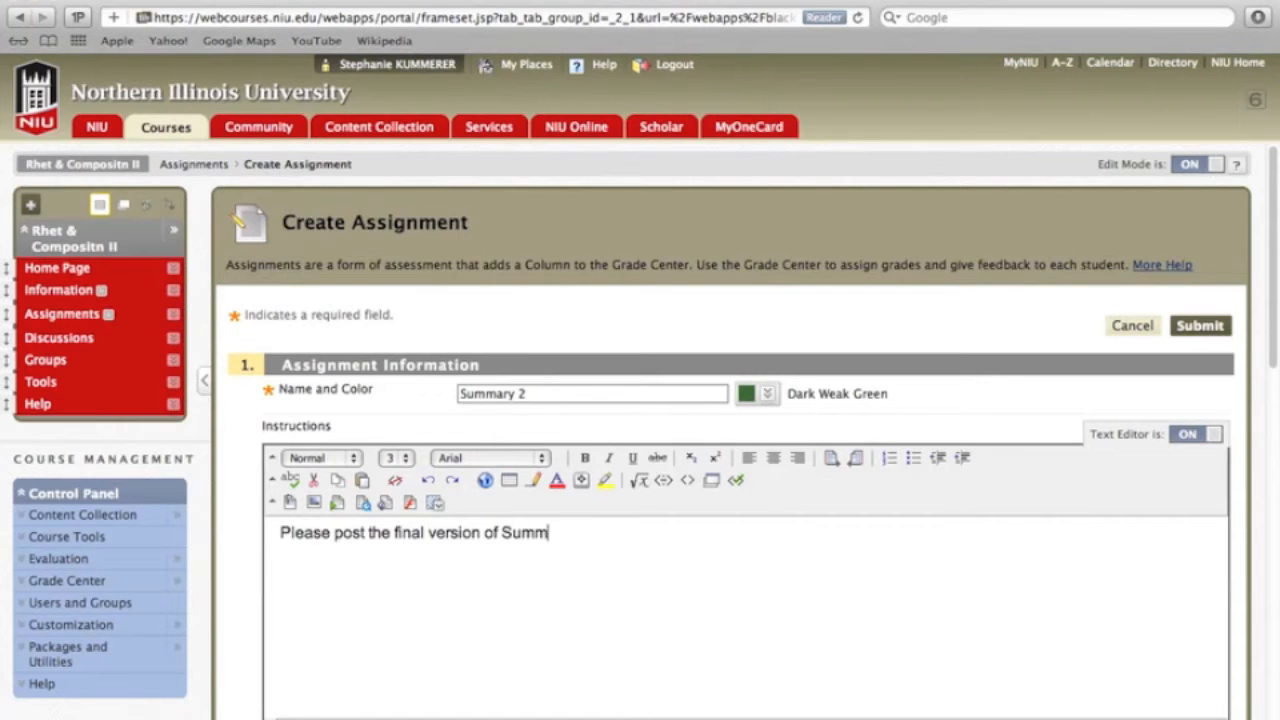
pyautogui.write('ary 2 here.')
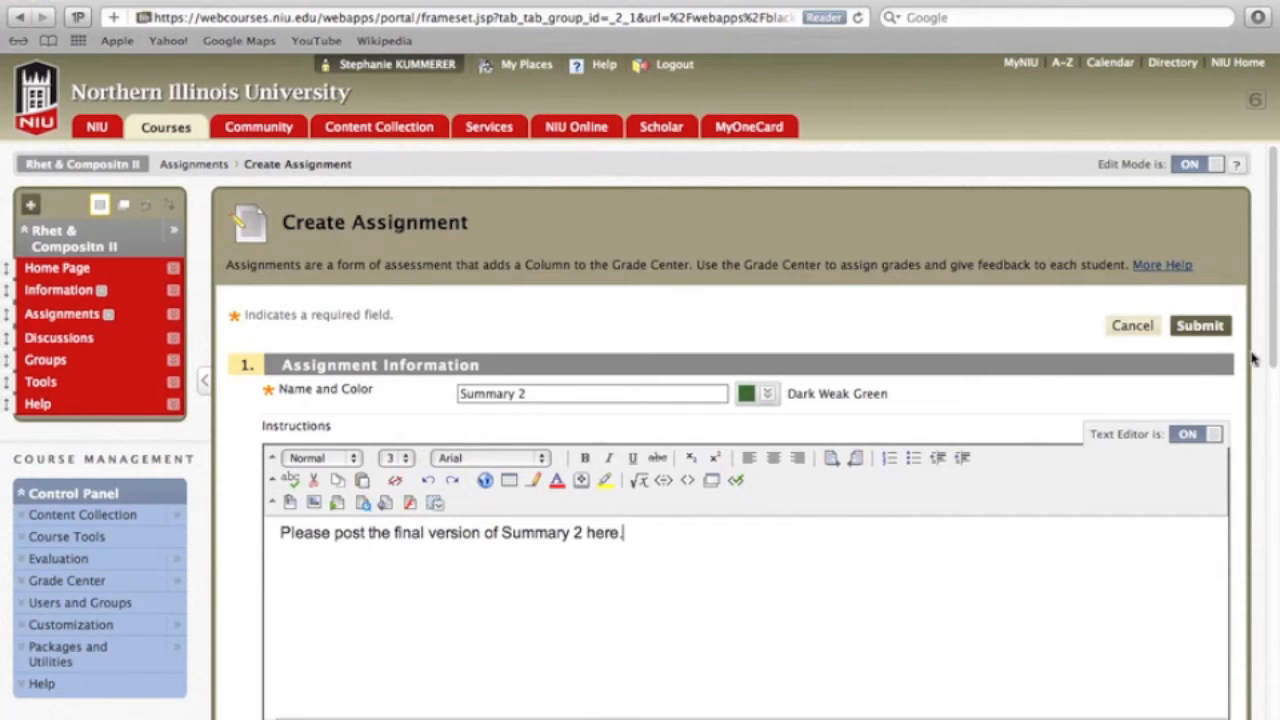
# - Attach the file About Stacks.pdf from the computer's Documents folder to the assignment
pyautogui.moveTo(1266, 346); pyautogui.dragTo(1269, 417)
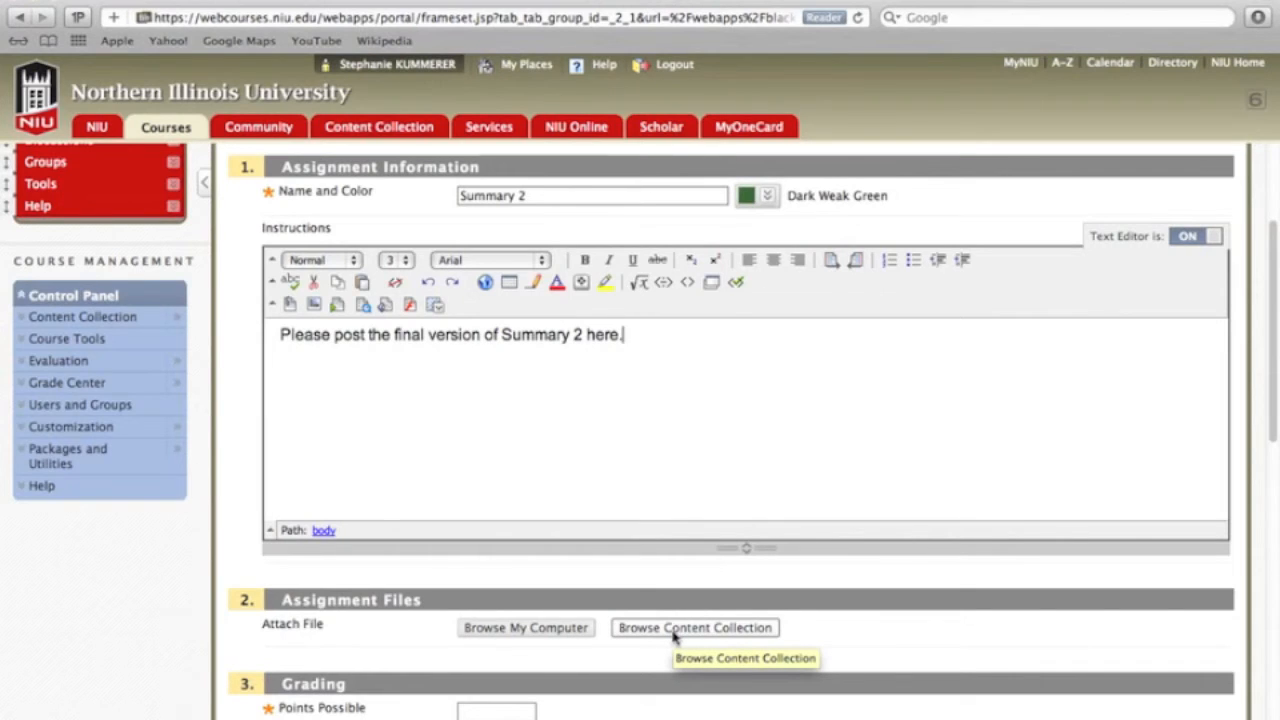
pyautogui.click(519, 628)
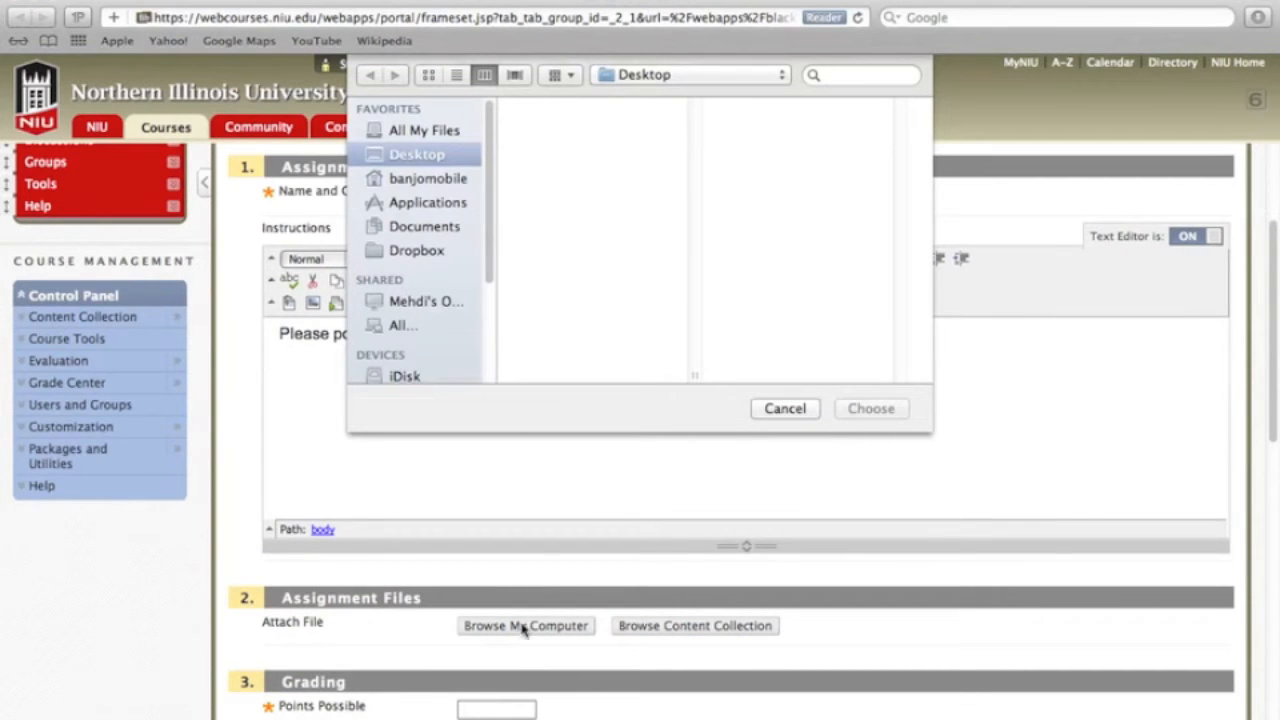
pyautogui.click(440, 228)
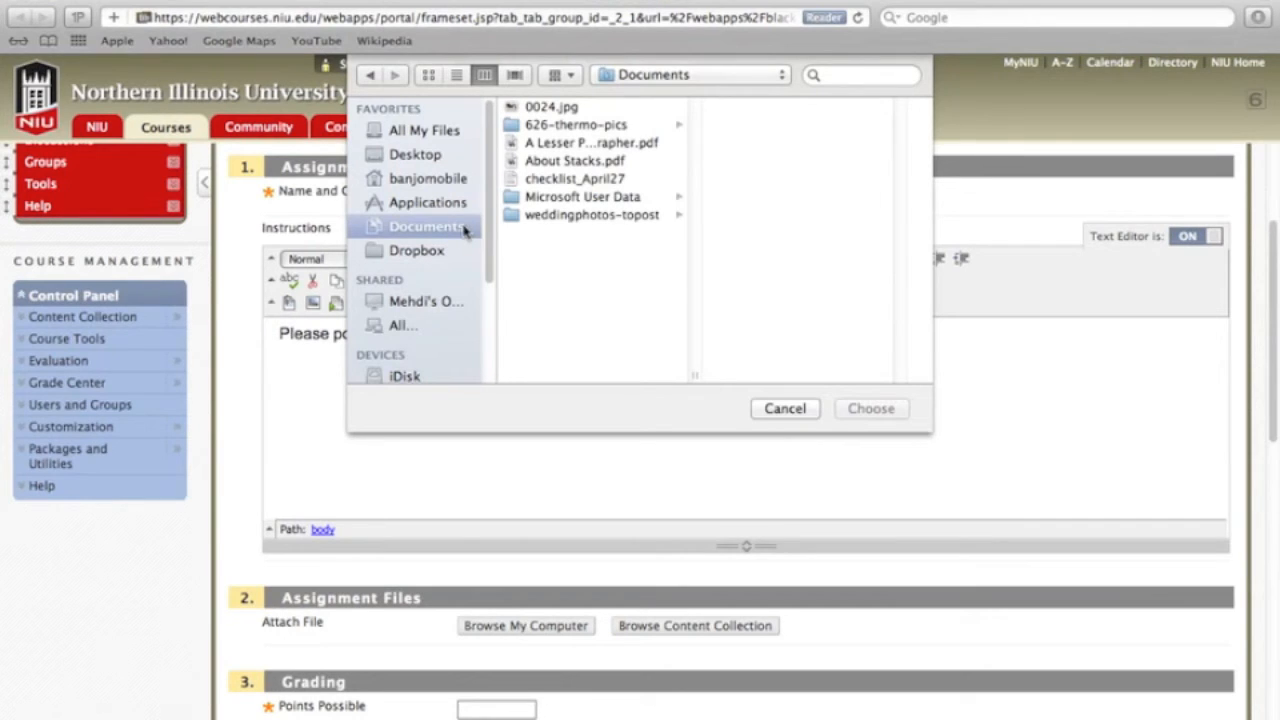
pyautogui.click(545, 163)
pyautogui.doubleClick(545, 165)
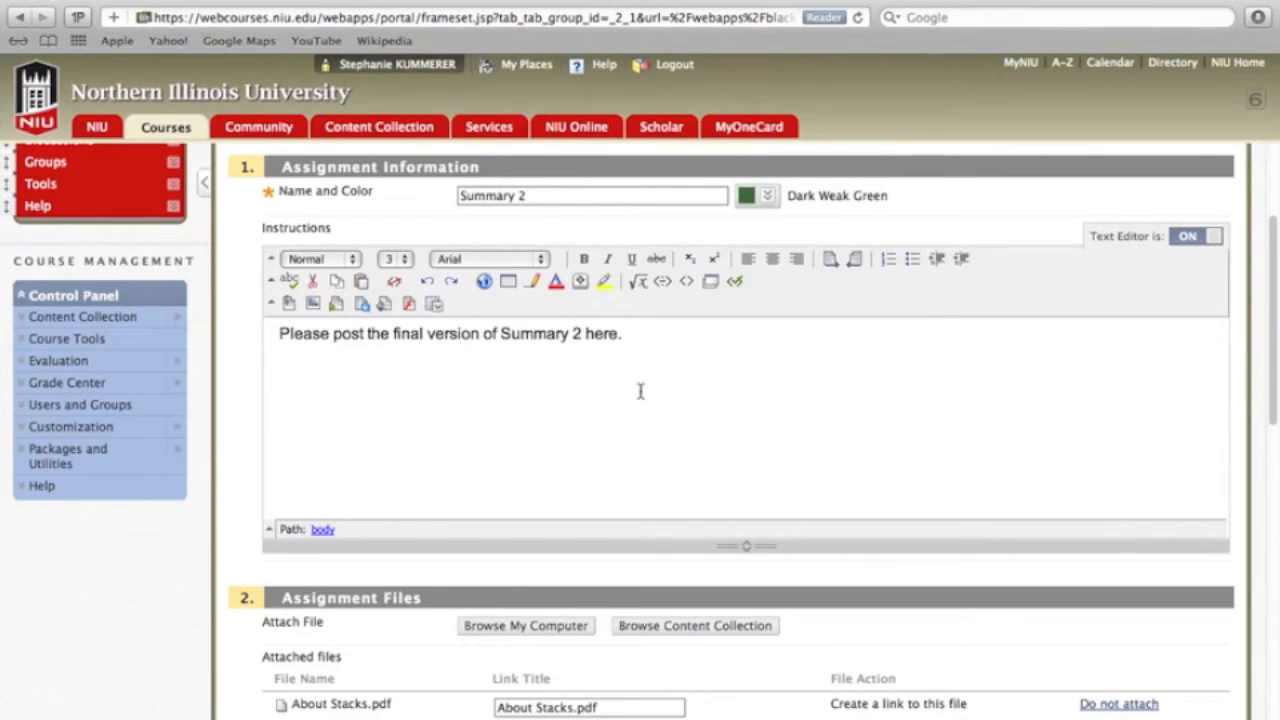
# - Set the assignment's points possible to 100 and look at the choices for adding a rubric
pyautogui.moveTo(1274, 380); pyautogui.dragTo(1268, 537)
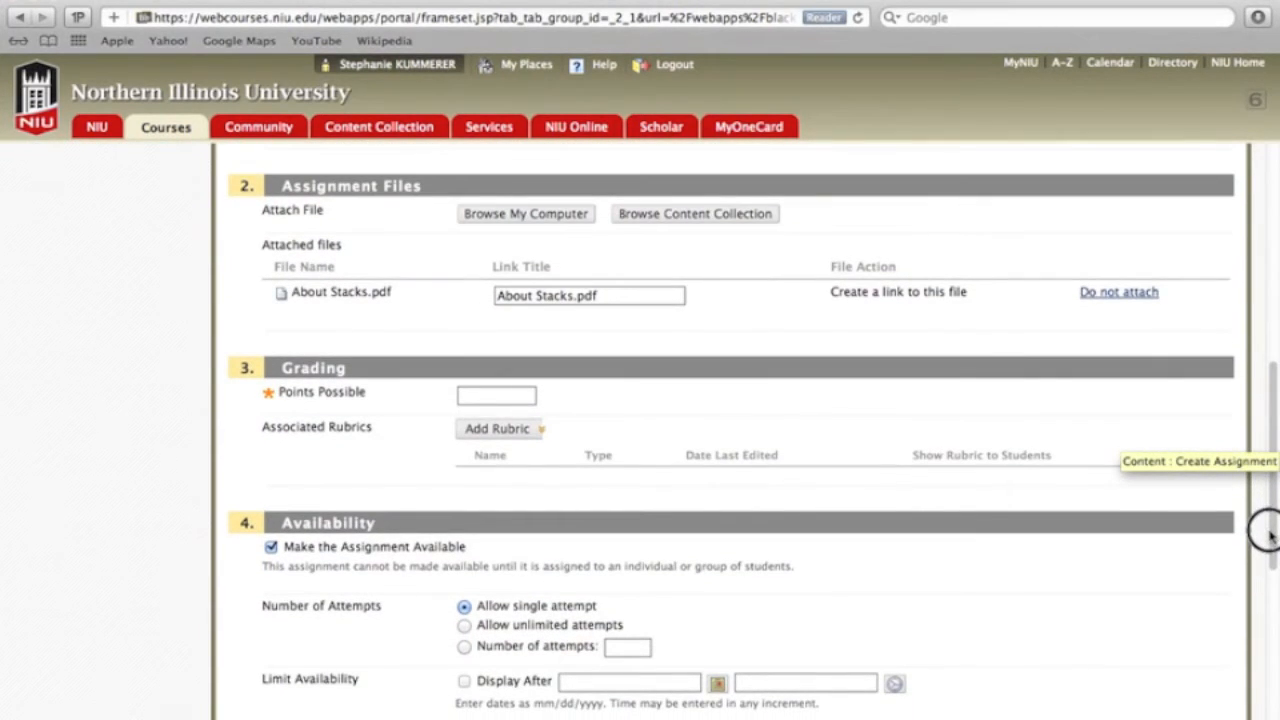
pyautogui.click(522, 397)
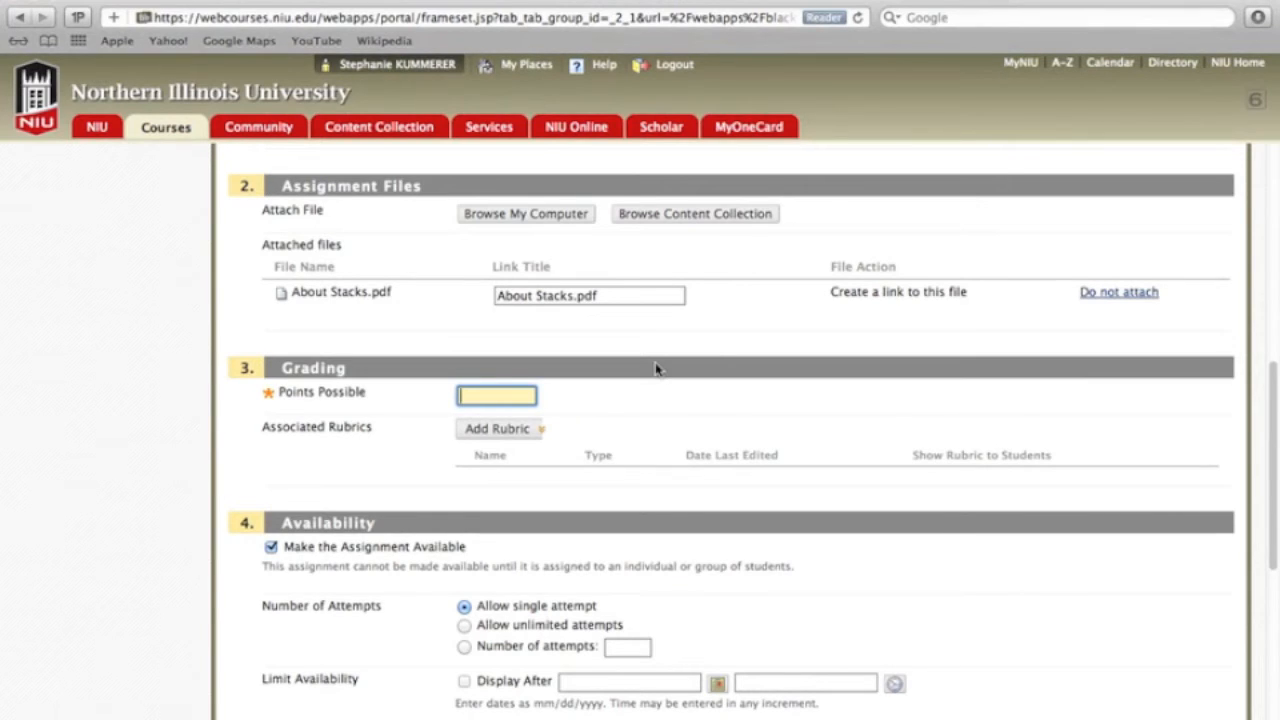
pyautogui.write('100')
pyautogui.click(540, 430)
# - Try the custom number of attempts option and return the assignment to a single attempt
pyautogui.moveTo(1274, 428); pyautogui.dragTo(1275, 530)
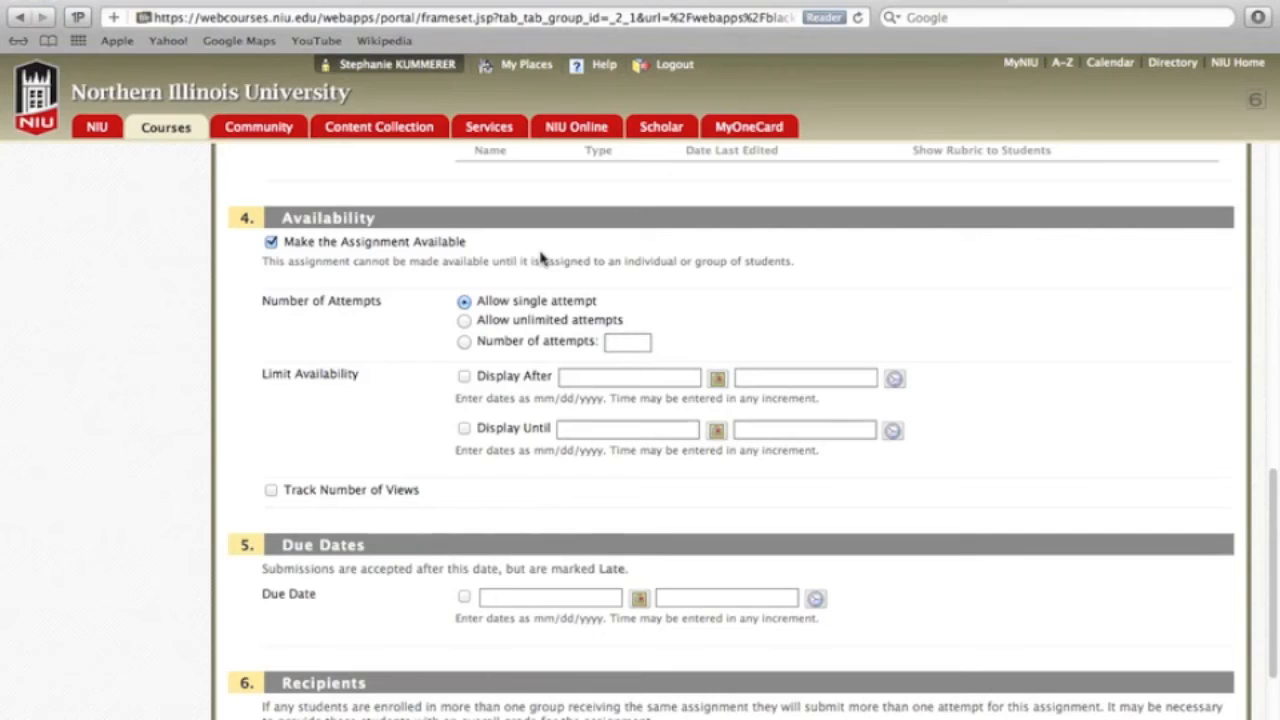
pyautogui.click(465, 342)
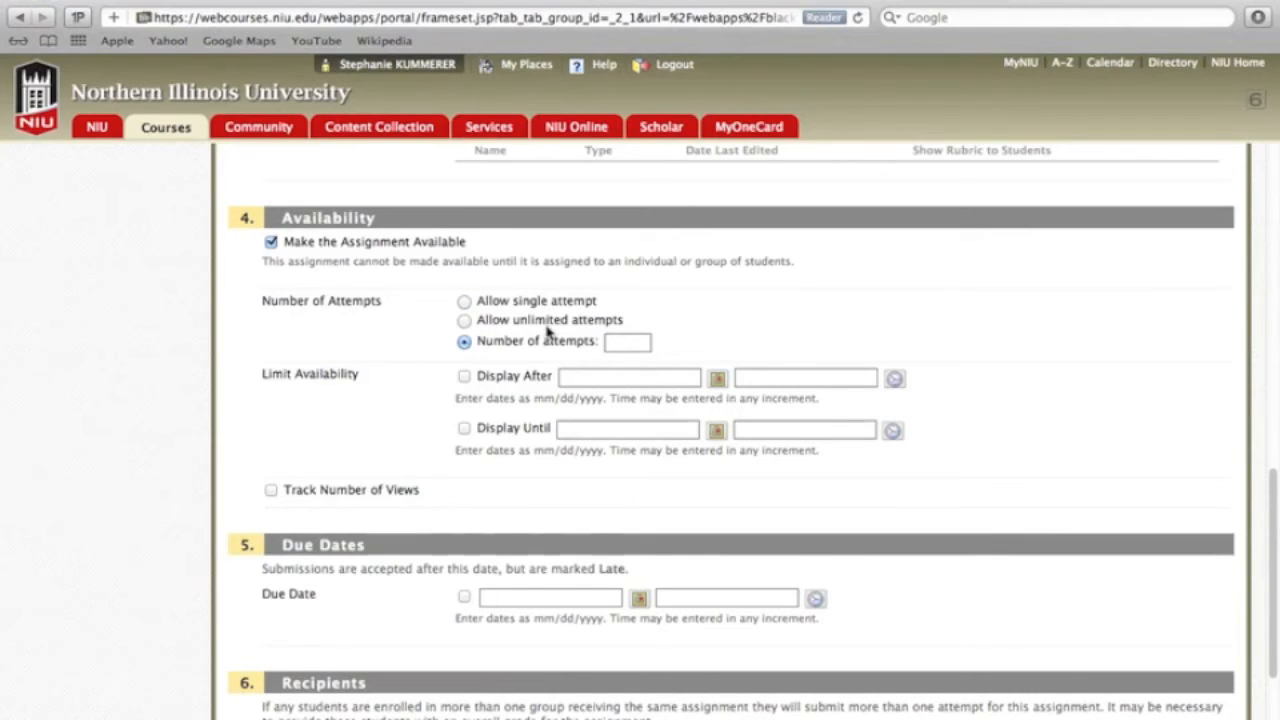
pyautogui.click(465, 302)
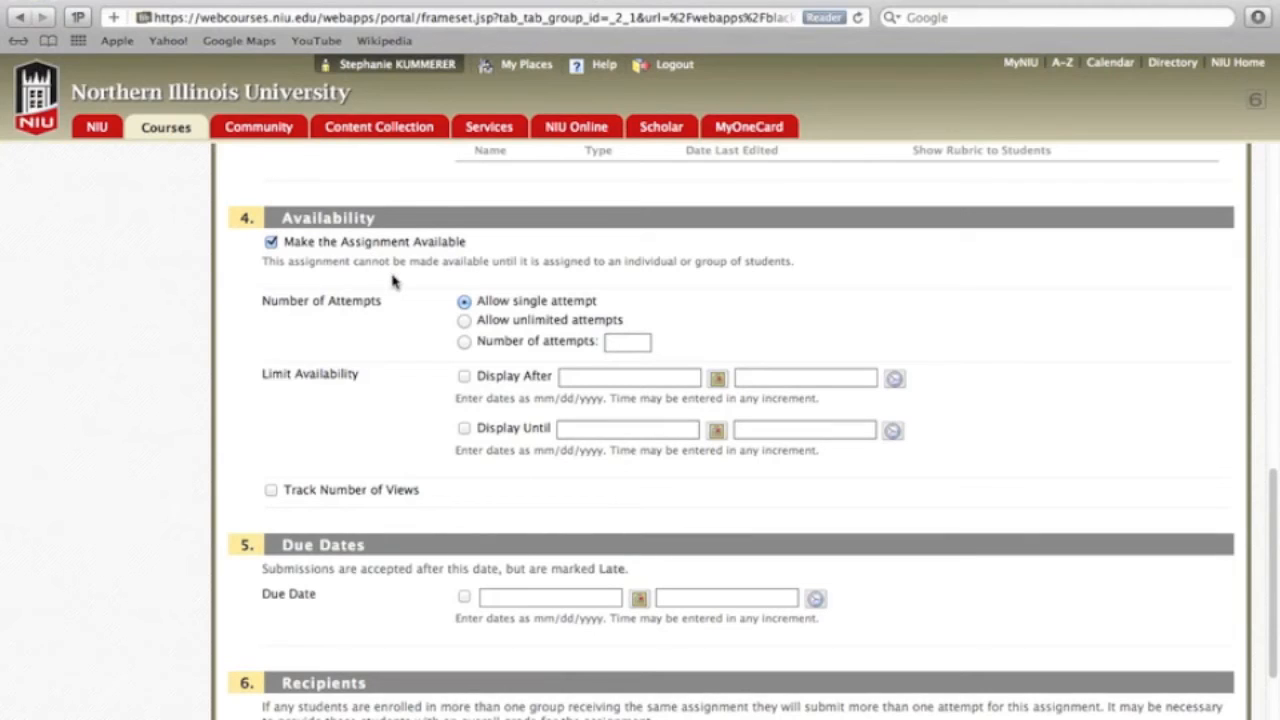
# - Limit the assignment's availability to display after 09/27/2011 at 01:00 PM
pyautogui.click(465, 379)
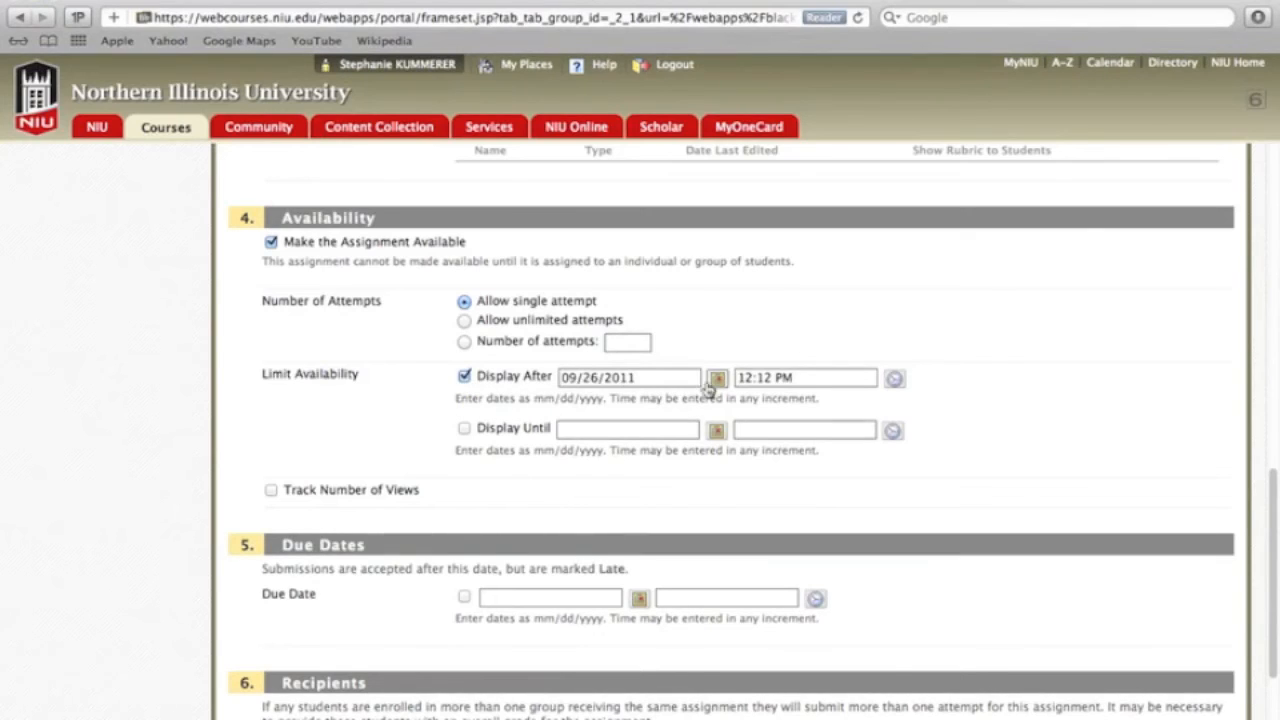
pyautogui.click(717, 378)
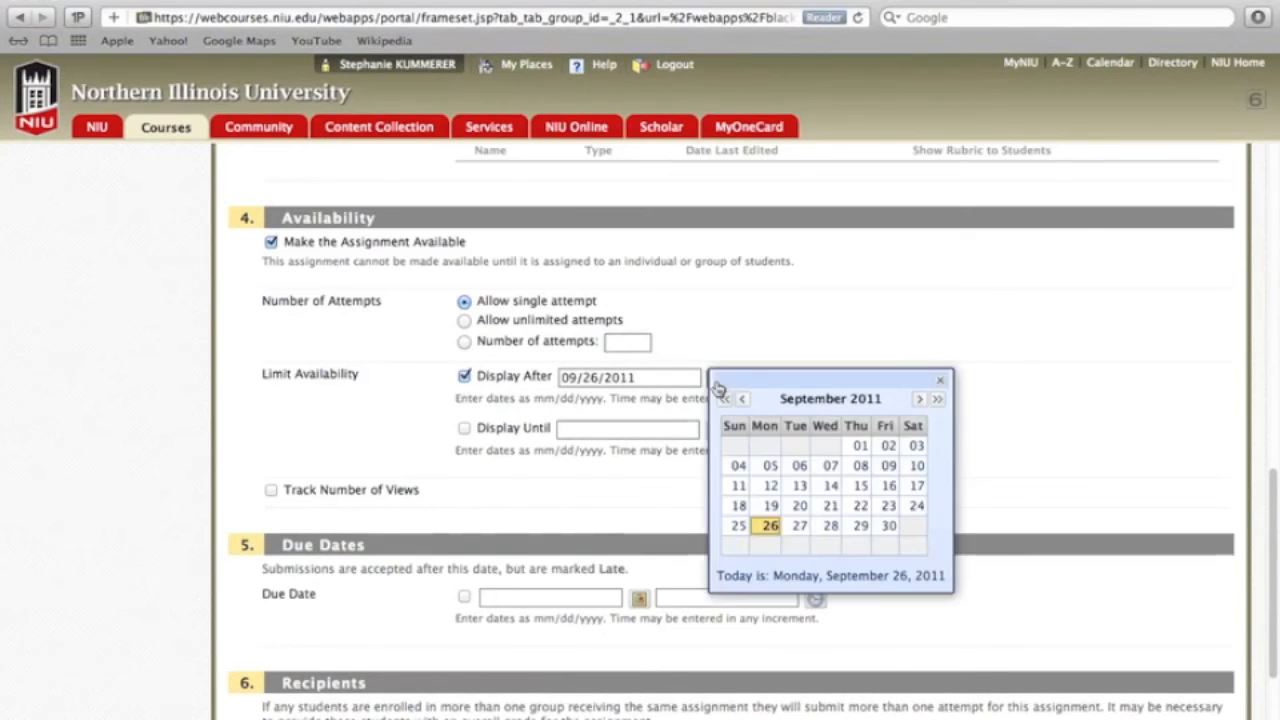
pyautogui.click(800, 524)
pyautogui.click(895, 380)
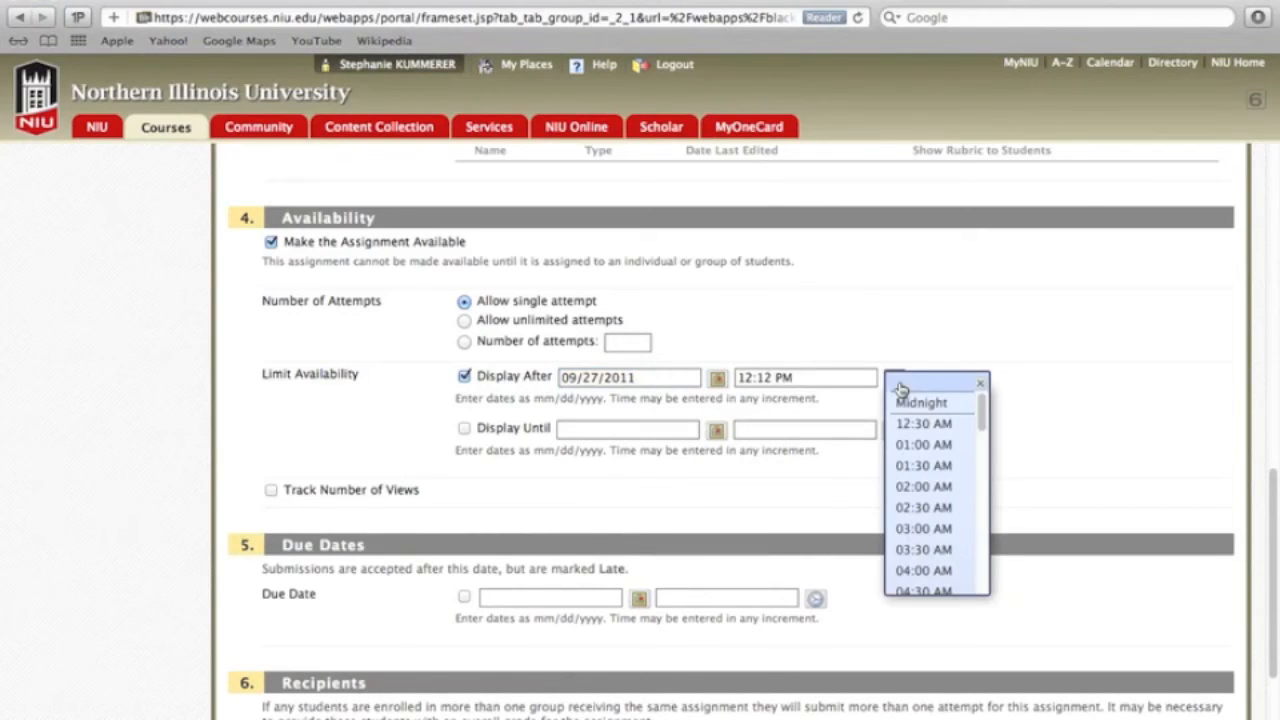
pyautogui.moveTo(982, 410); pyautogui.dragTo(985, 528)
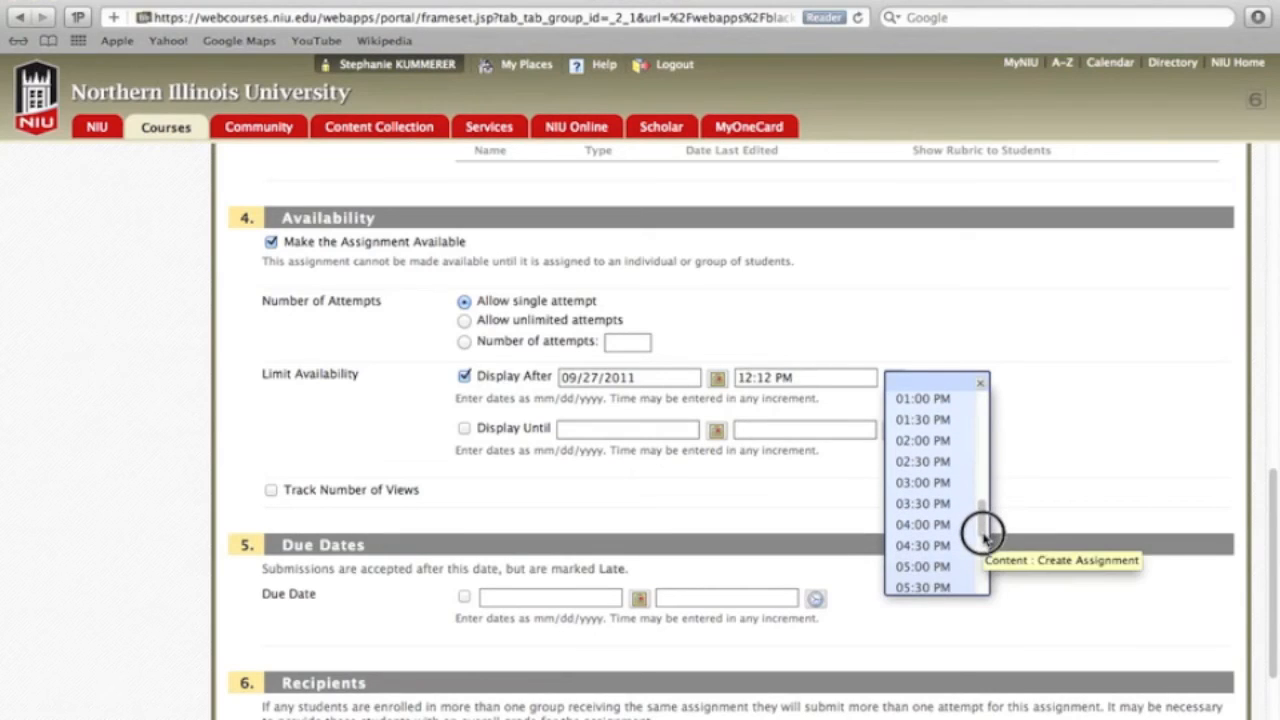
pyautogui.click(948, 420)
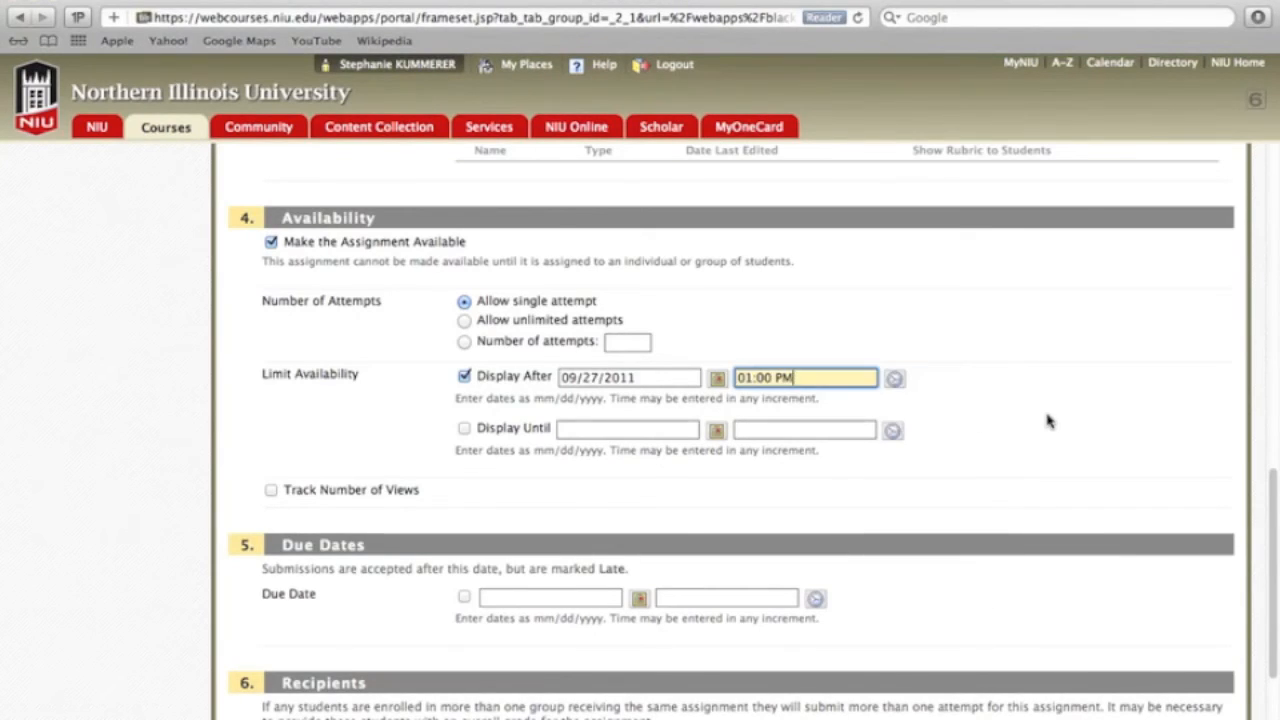
# - Try a Display Until limit with the date 10/13/2011 and switch that limit off again
pyautogui.click(464, 428)
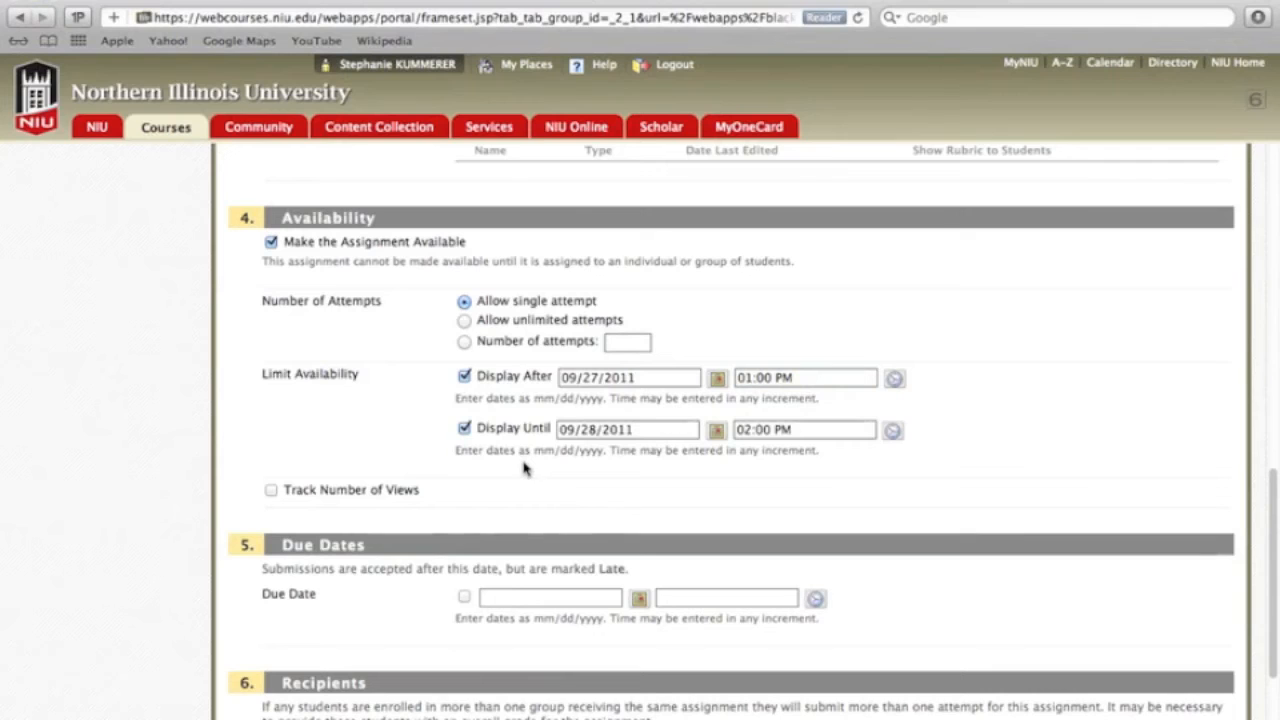
pyautogui.click(716, 429)
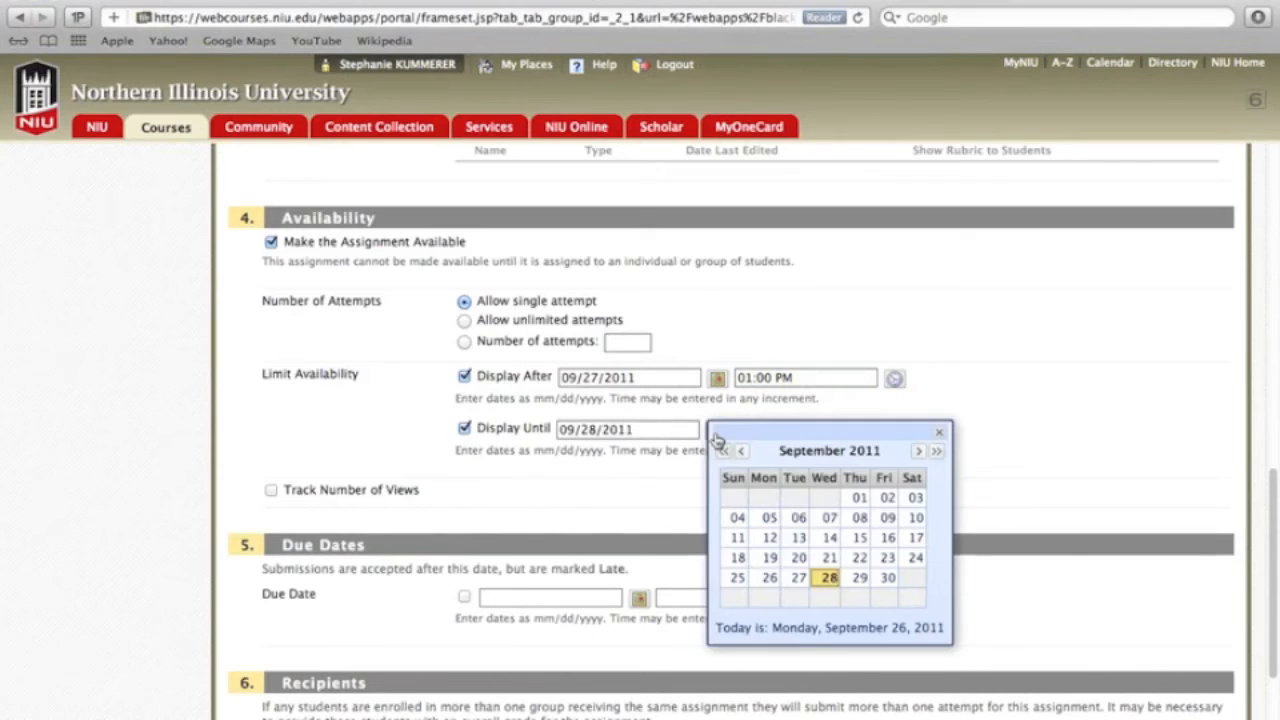
pyautogui.click(918, 452)
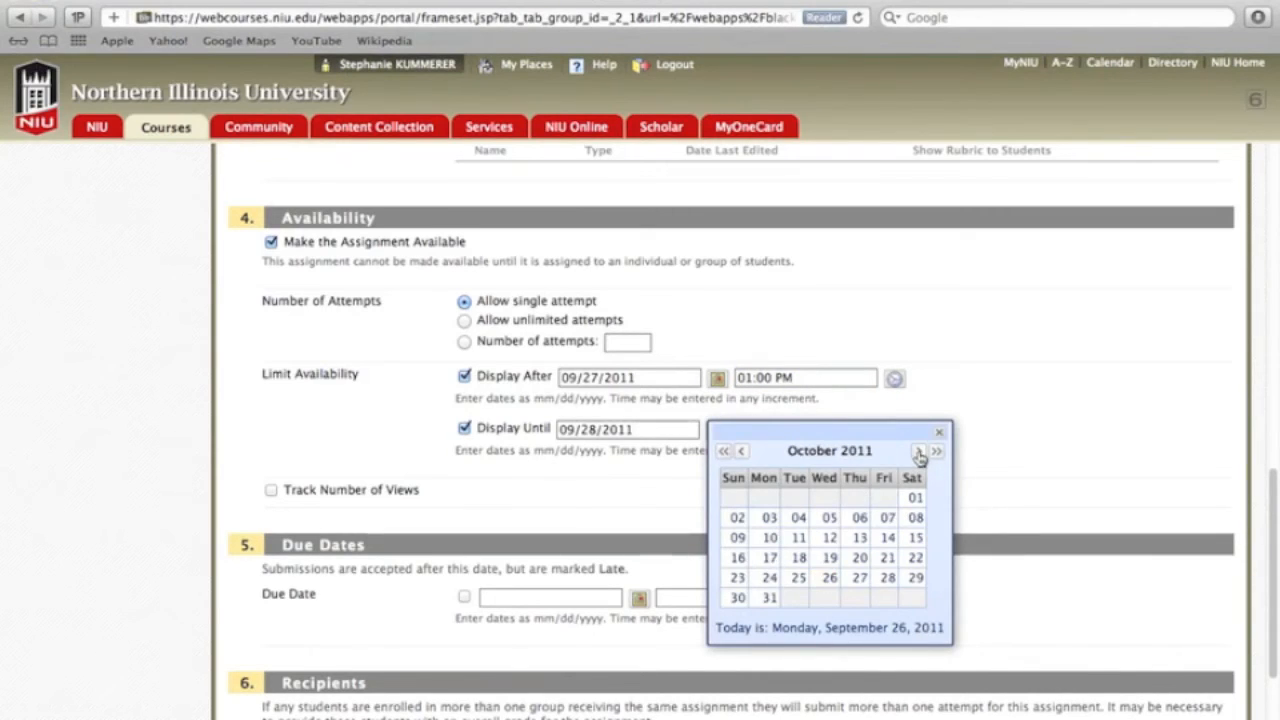
pyautogui.click(860, 538)
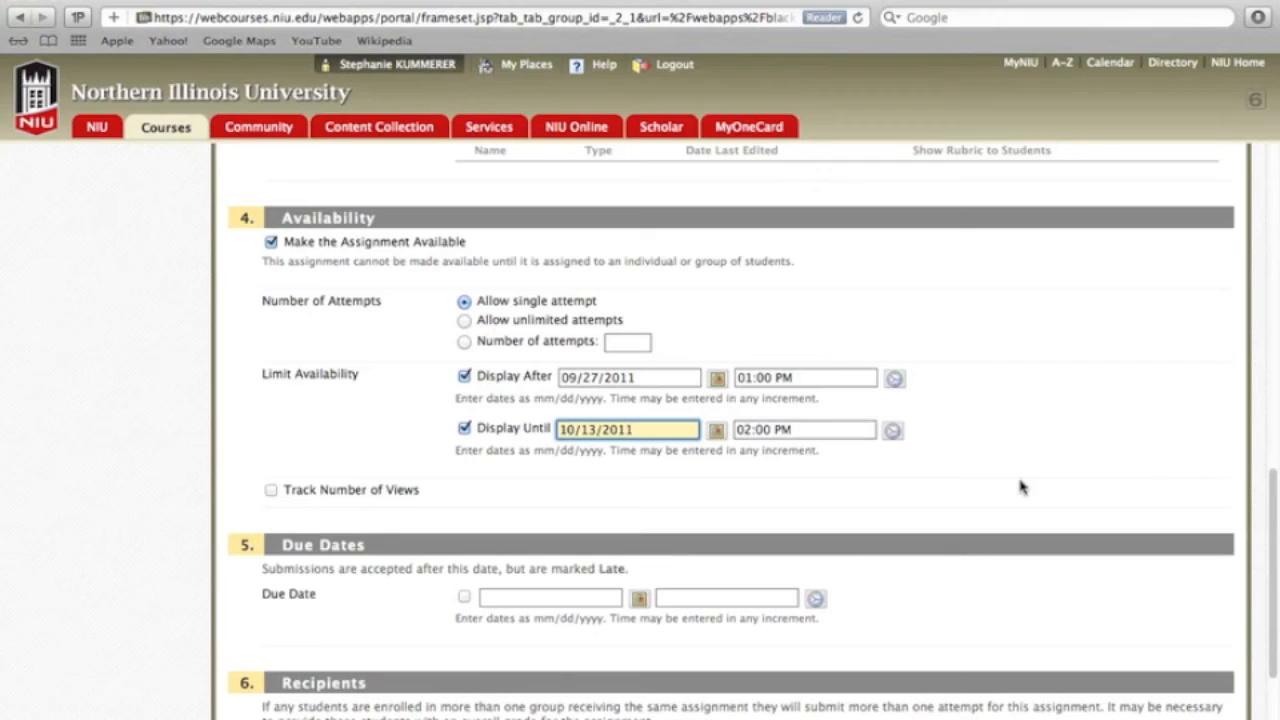
pyautogui.click(464, 429)
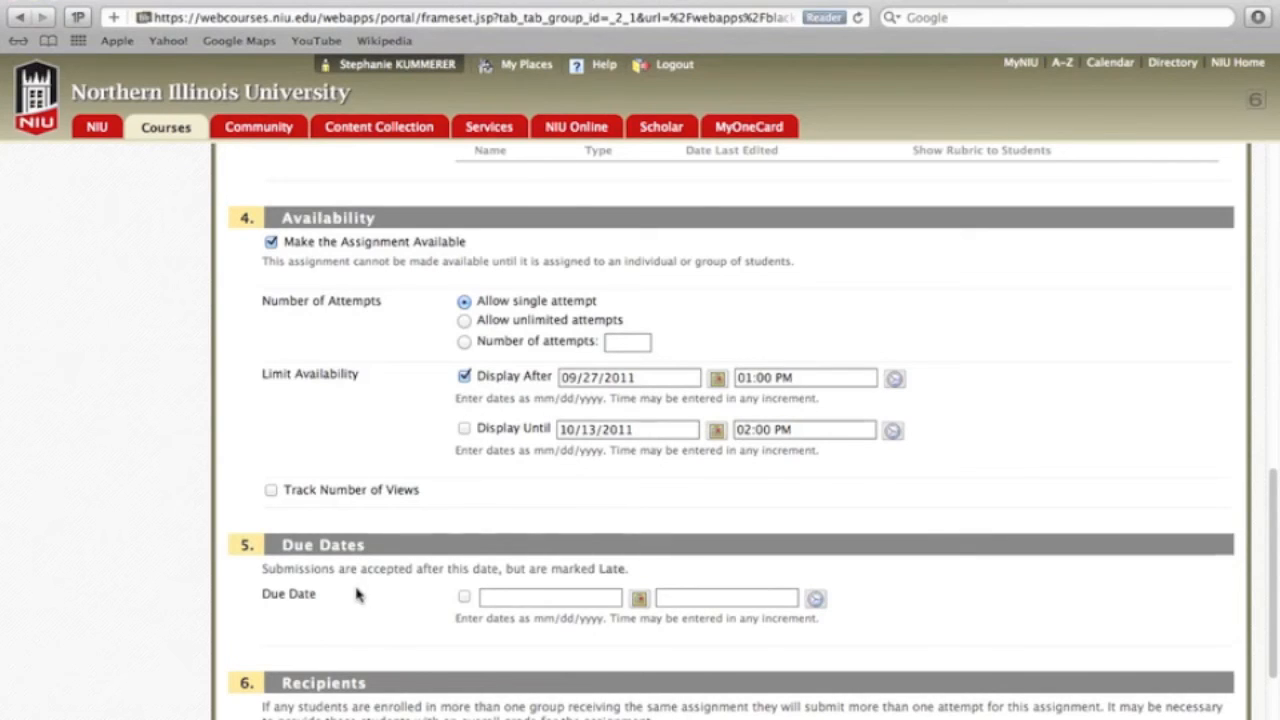
# - Enable the assignment's due date and set it to 10/13/2011
pyautogui.moveTo(1271, 477); pyautogui.dragTo(1273, 512)
pyautogui.click(464, 501)
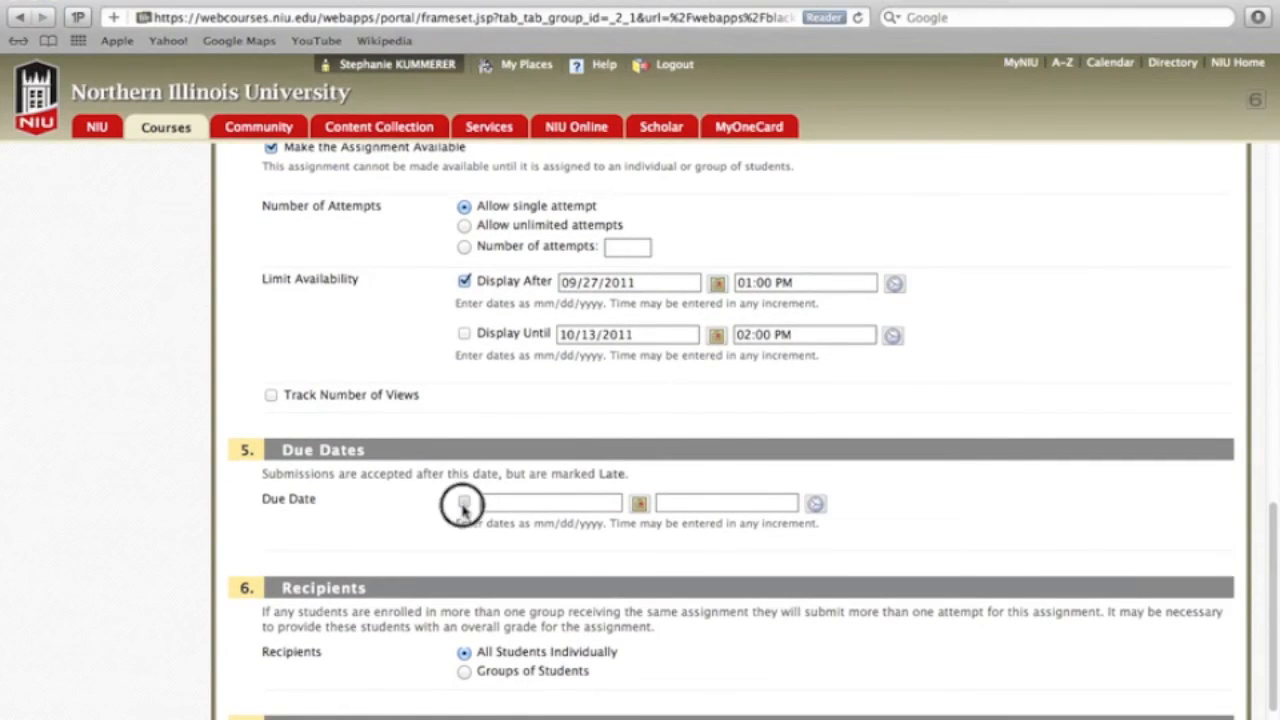
pyautogui.click(640, 505)
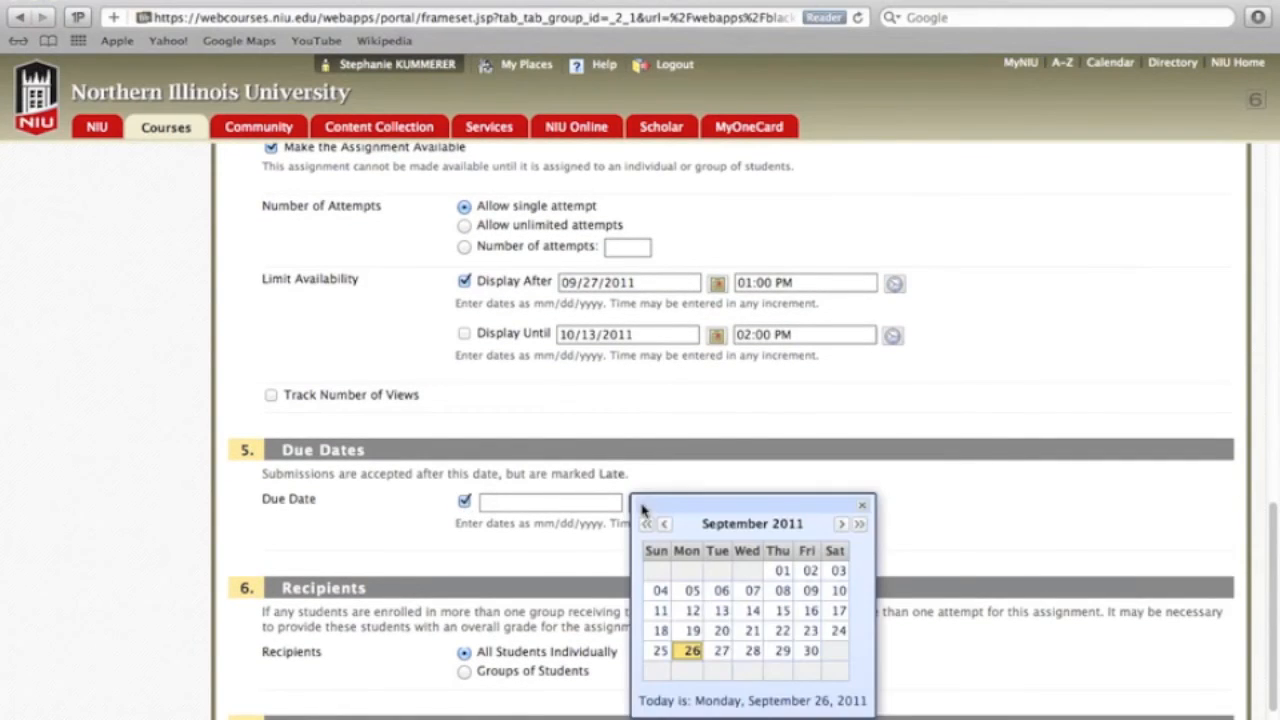
pyautogui.click(842, 524)
pyautogui.click(790, 610)
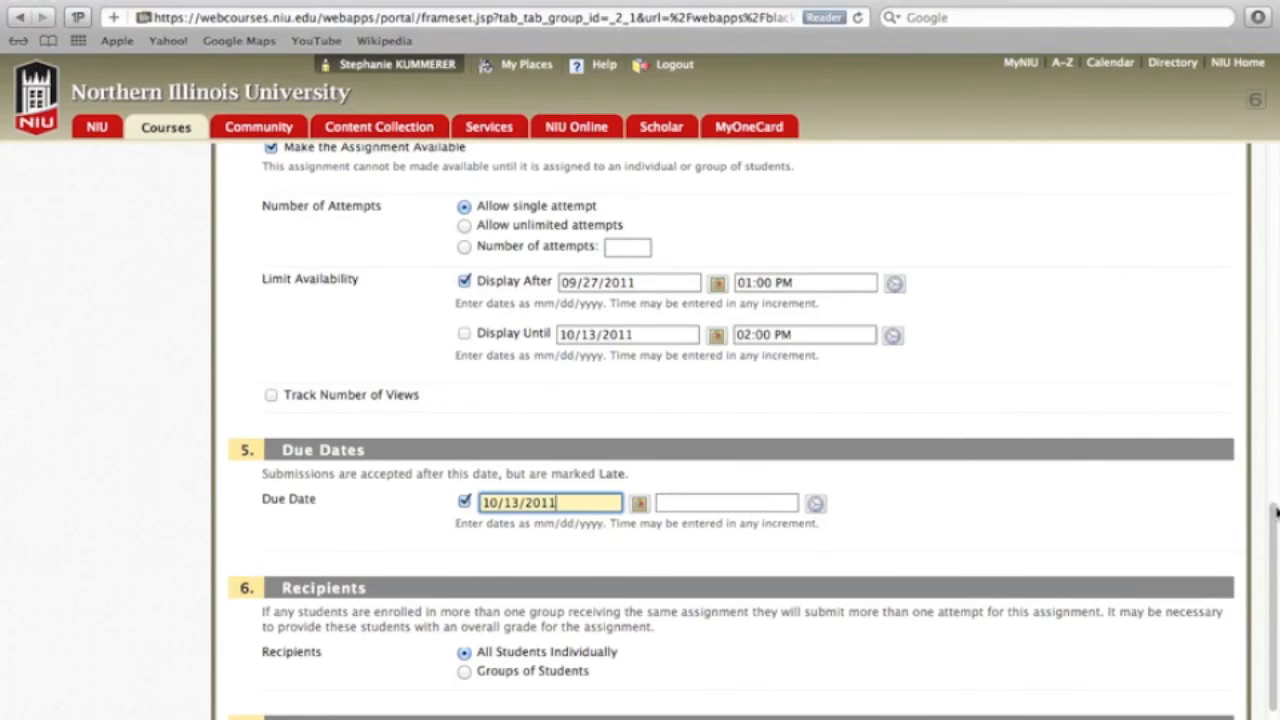
# - Try setting the assignment's recipients to Groups of Students
pyautogui.moveTo(1275, 515); pyautogui.dragTo(1275, 571)
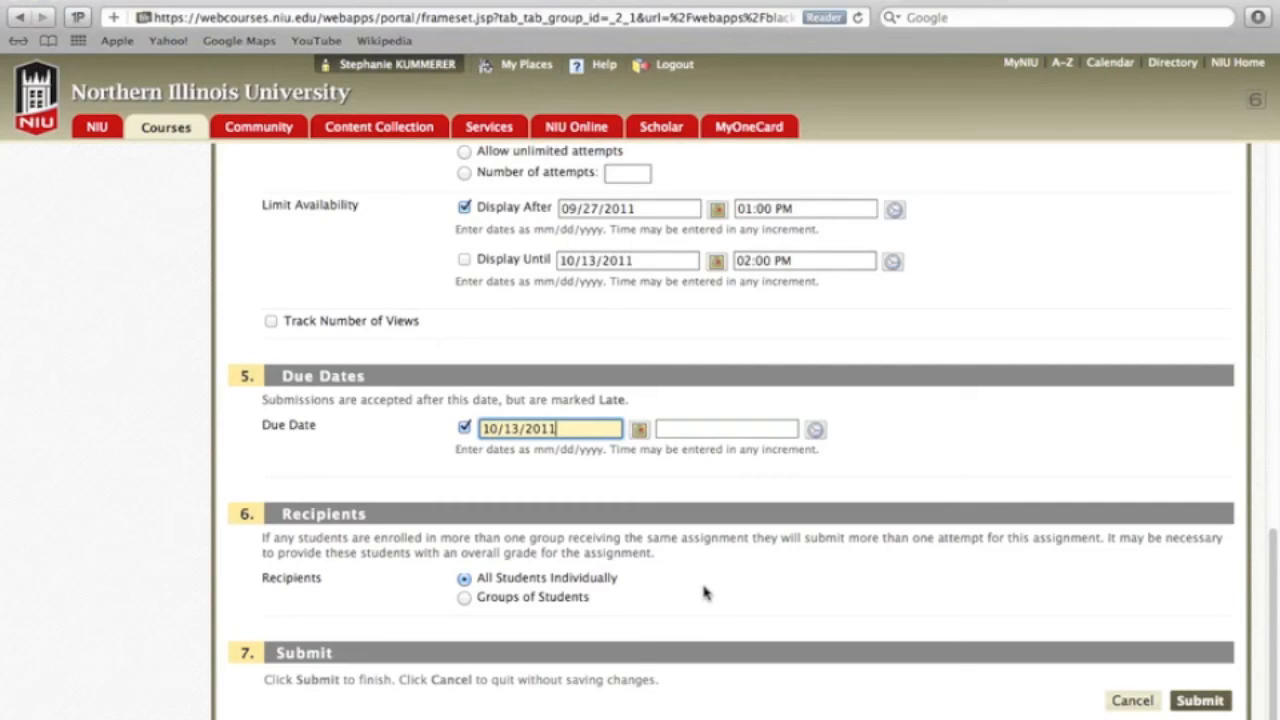
pyautogui.click(464, 598)
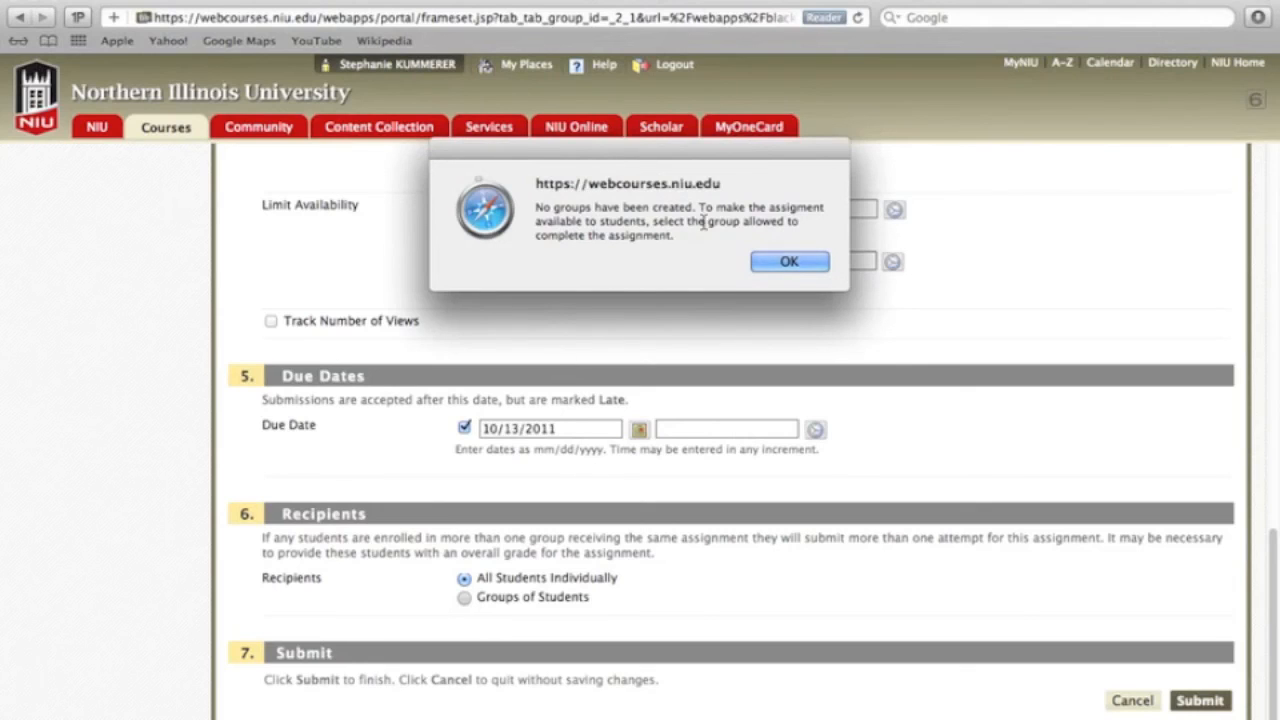
pyautogui.click(789, 262)
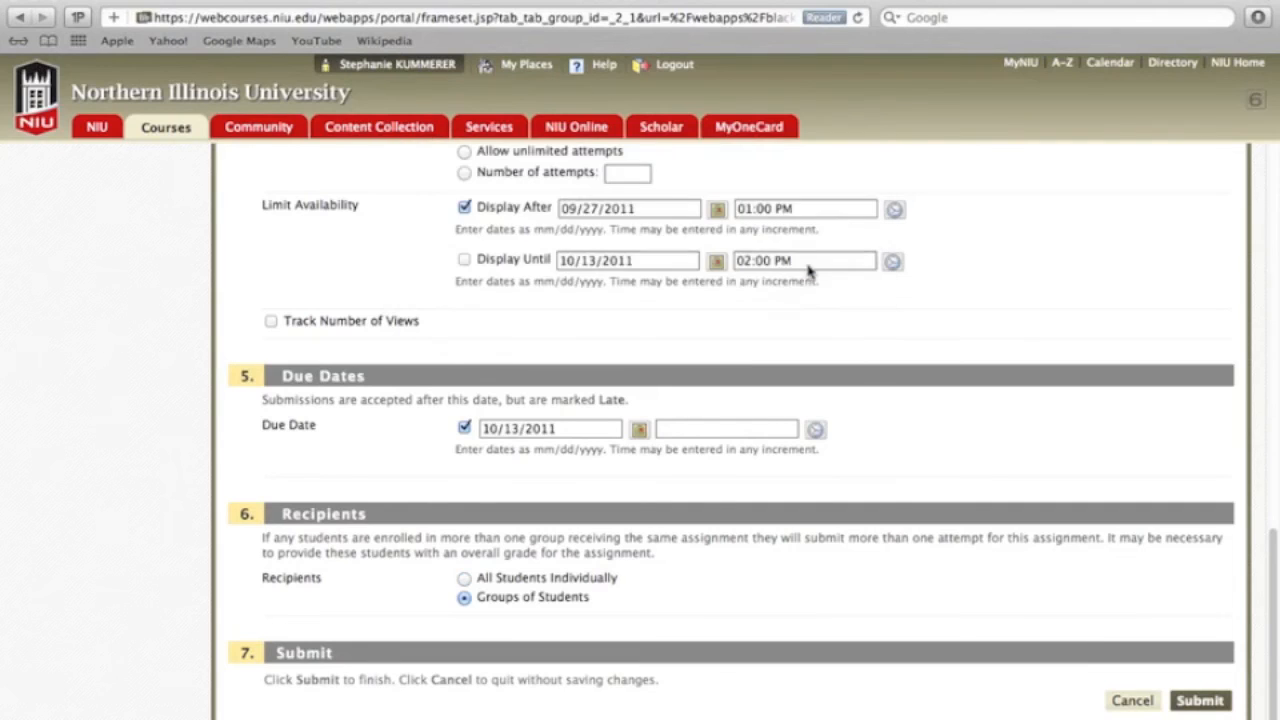
# - Set the recipients to All Students Individually and submit the new assignment
pyautogui.click(464, 579)
pyautogui.click(1193, 700)
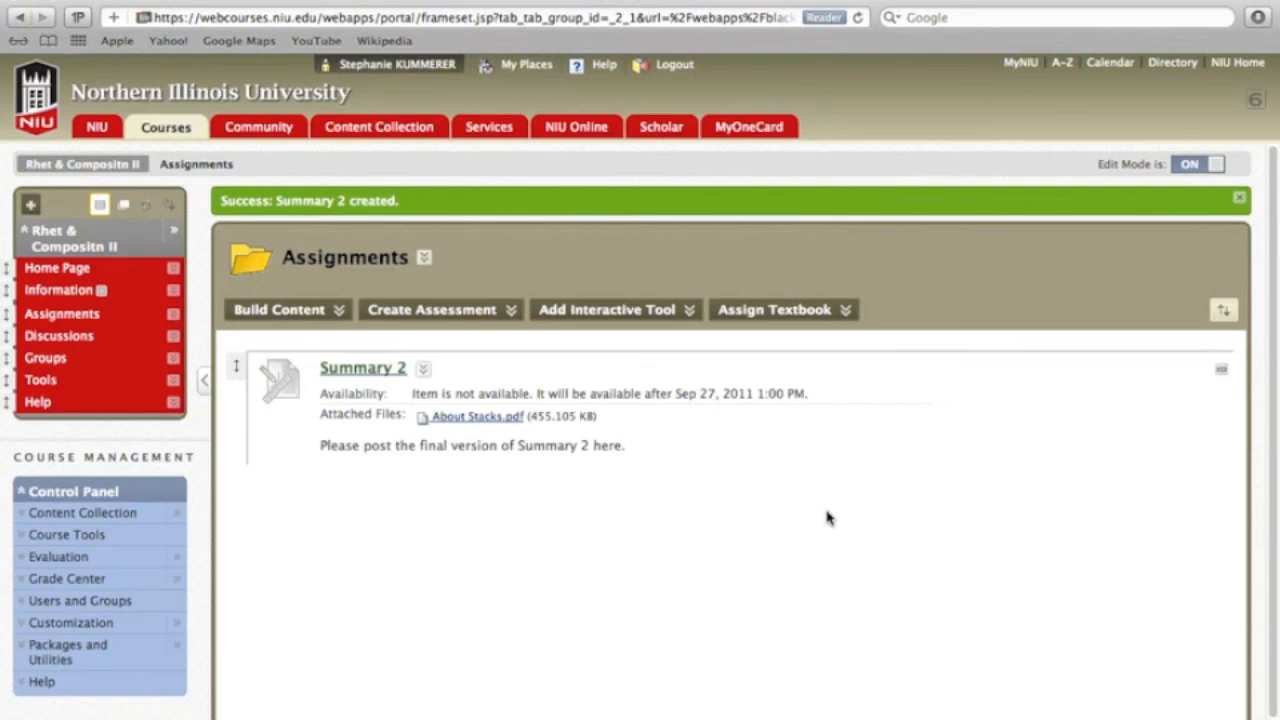
# - Edit the Summary 2 assignment to remove its Display After limit and submit the change
pyautogui.click(424, 370)
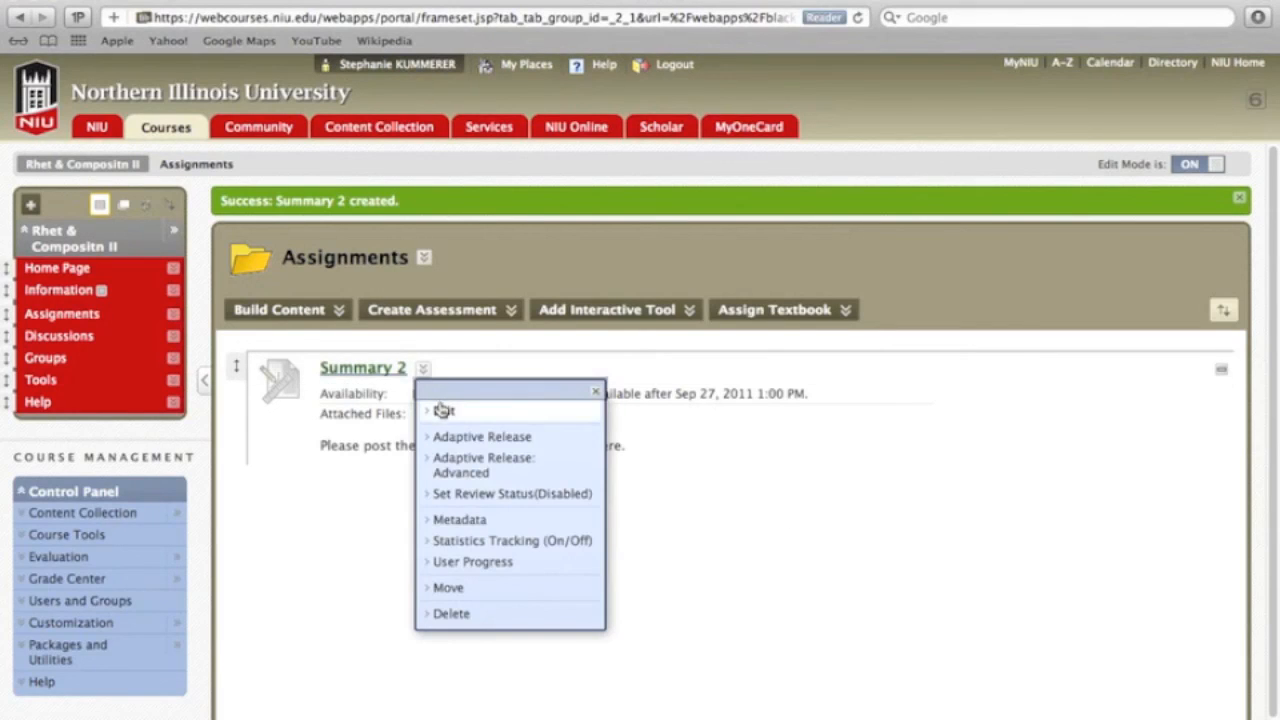
pyautogui.click(443, 412)
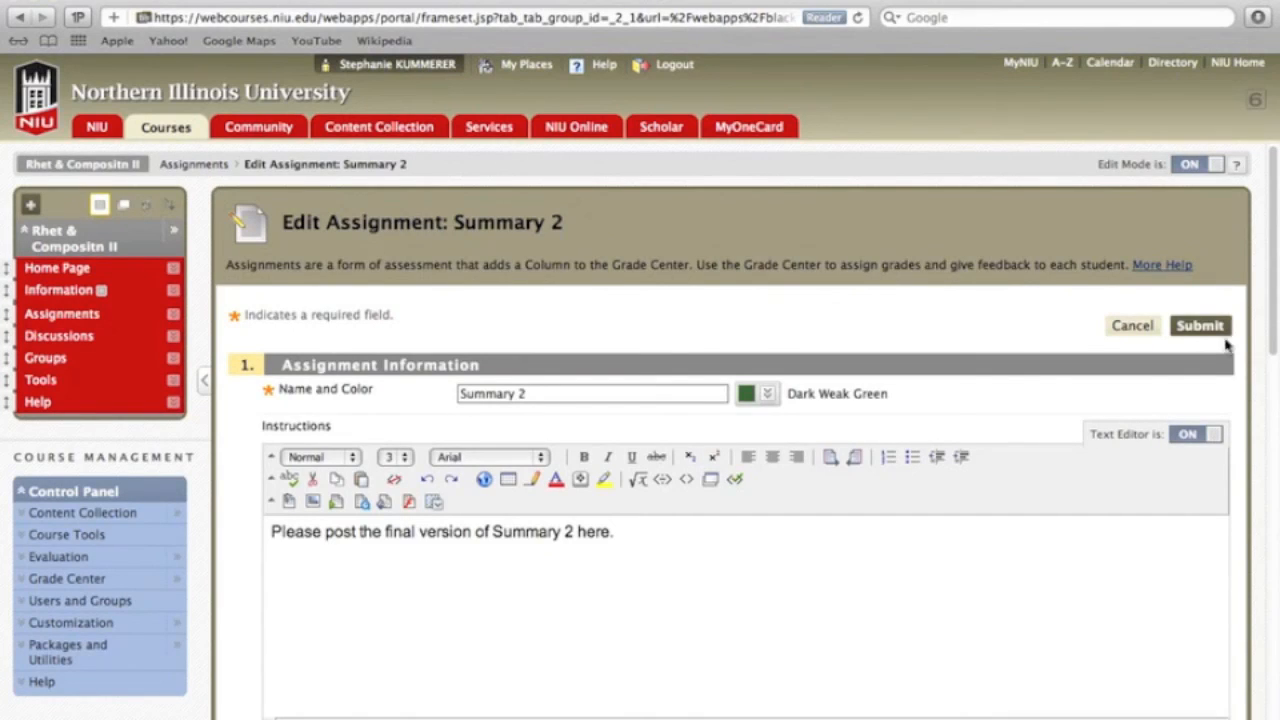
pyautogui.moveTo(1277, 296); pyautogui.dragTo(1266, 640)
pyautogui.scroll(-2, 1268, 660)
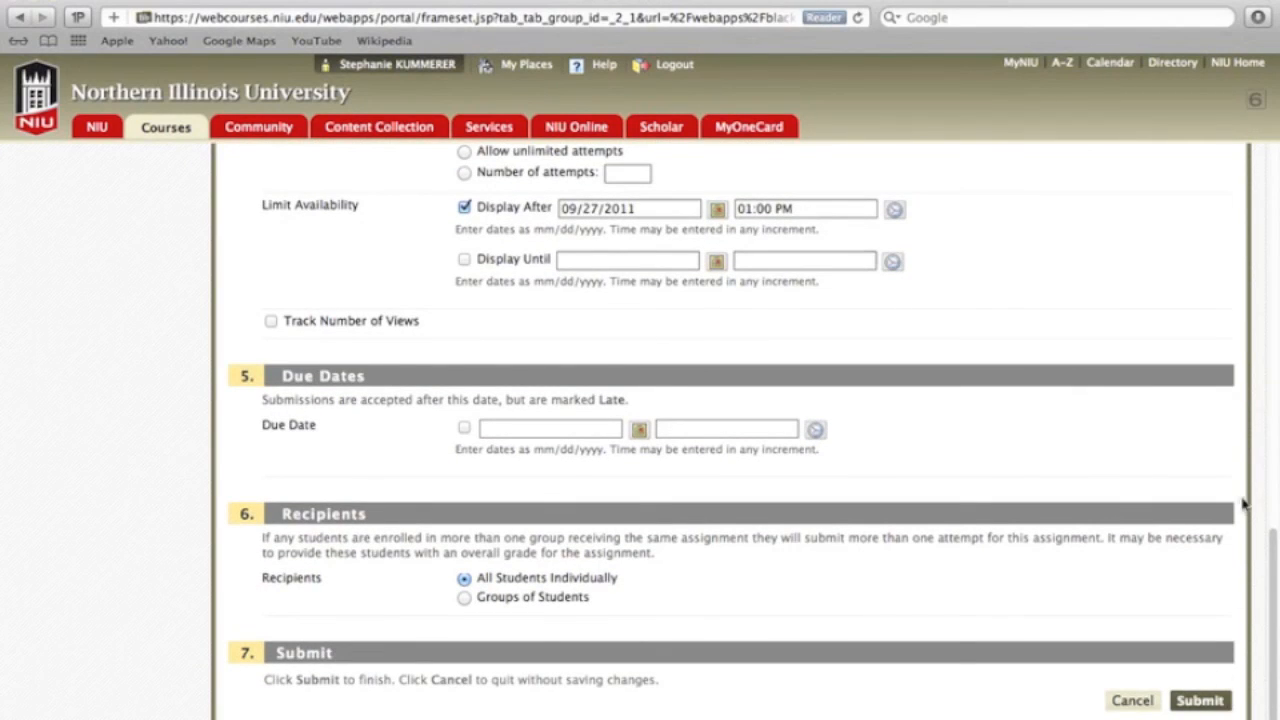
pyautogui.click(465, 208)
pyautogui.click(1198, 701)
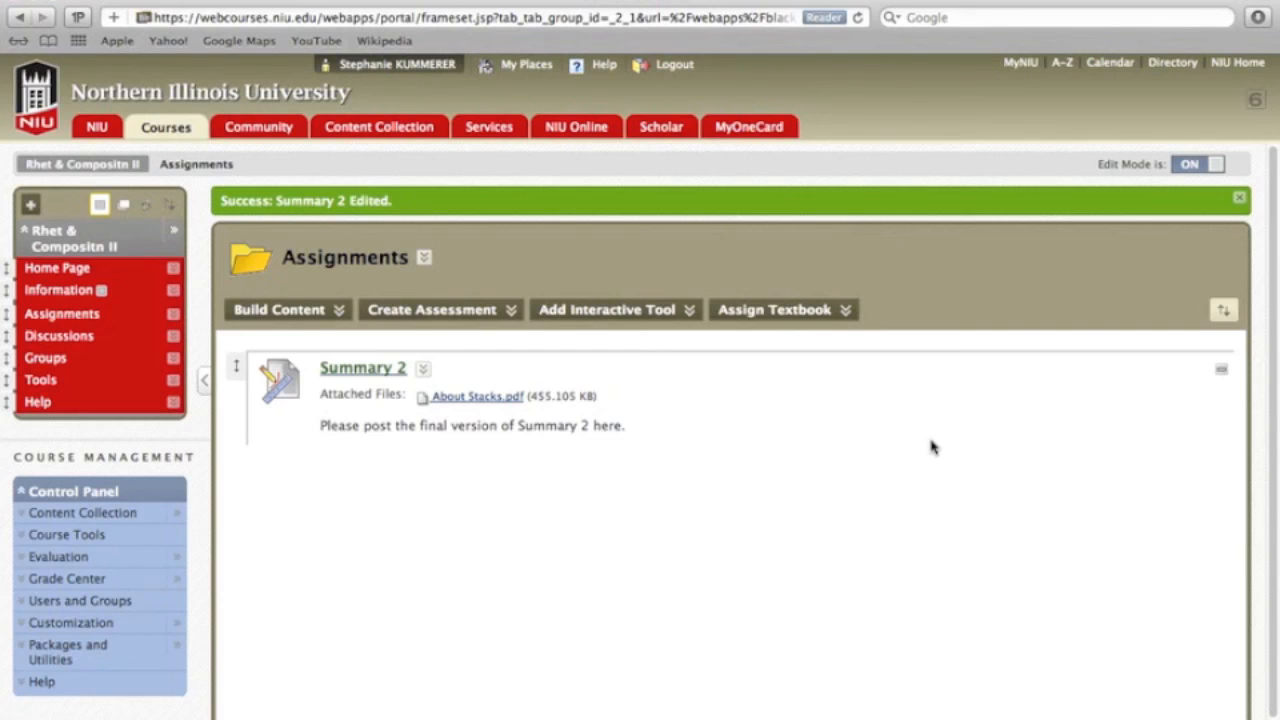
# - Turn off Edit Mode for the course's Assignments area
pyautogui.click(1186, 166)
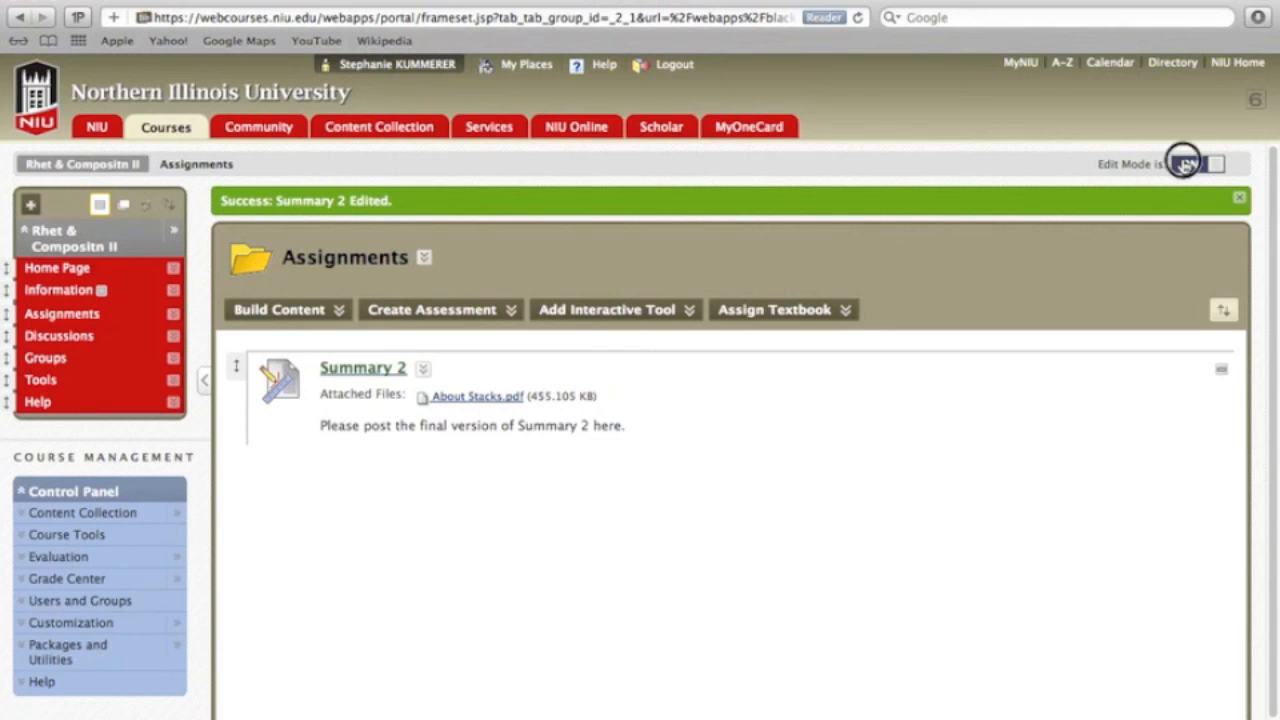